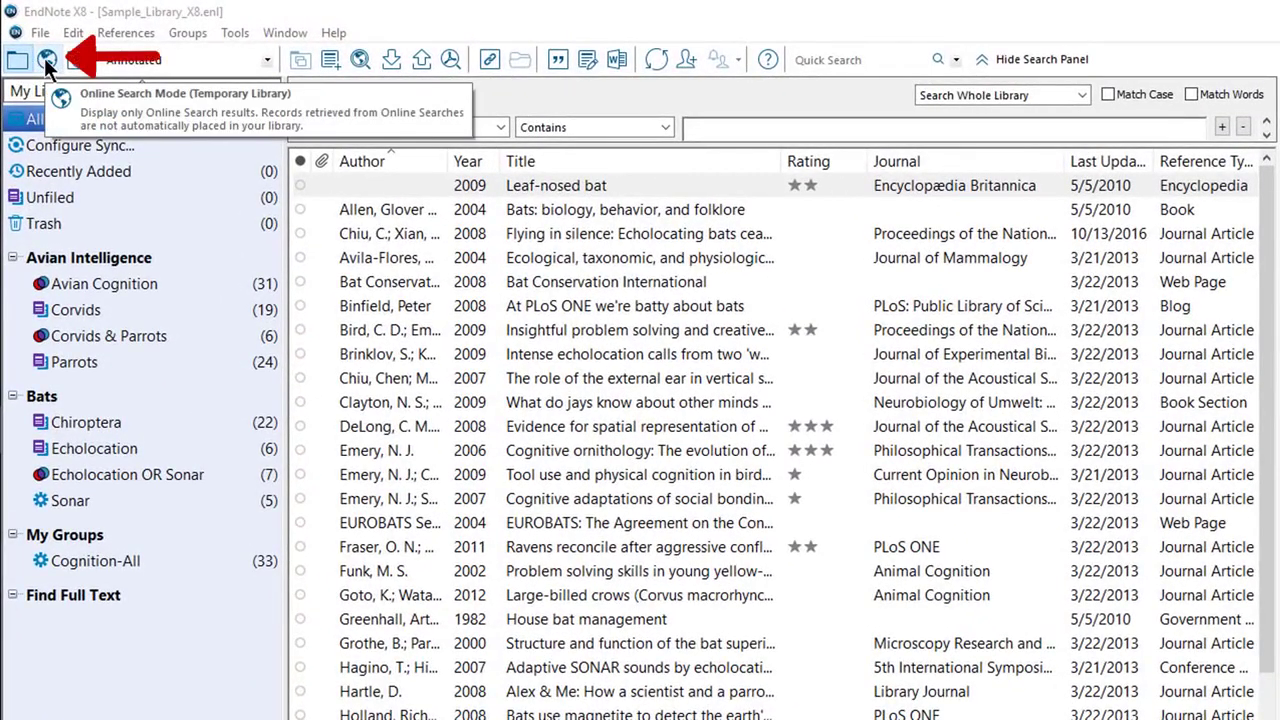
In online search mode, search PubMed (NLM) for titles containing "sushi domain" and retrieve all the records found
left_click(44, 58)
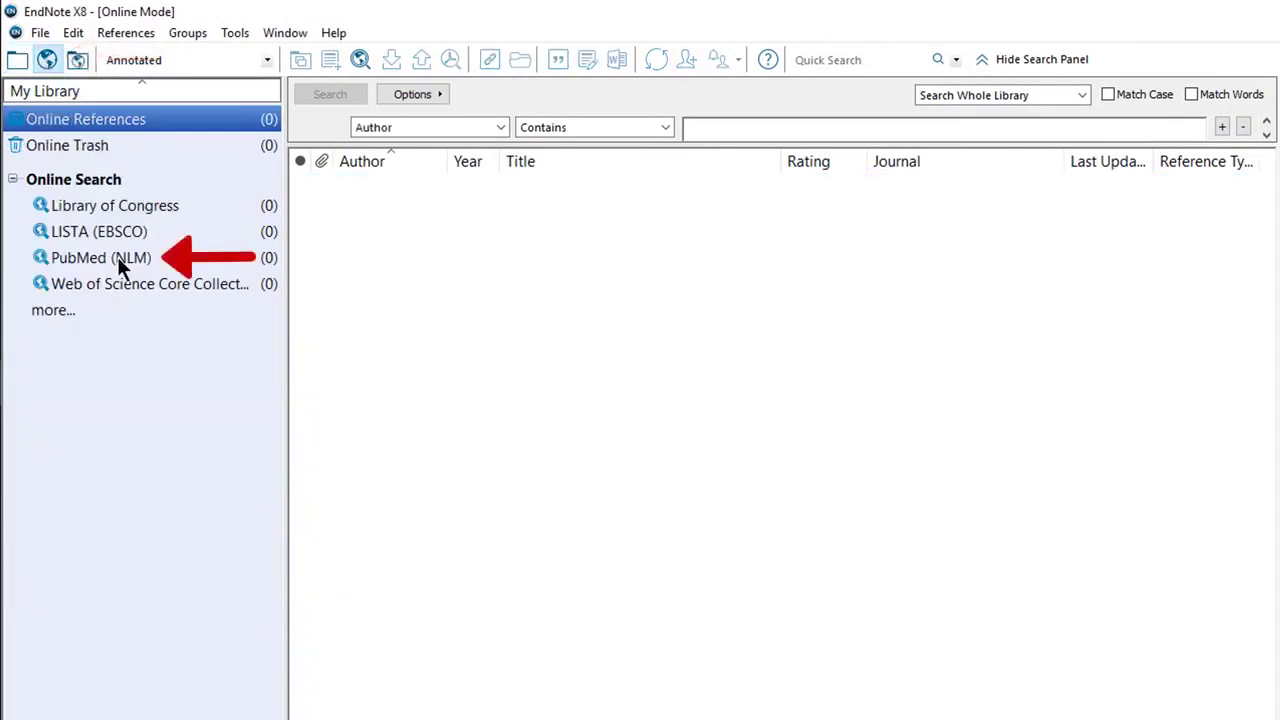
left_click(117, 257)
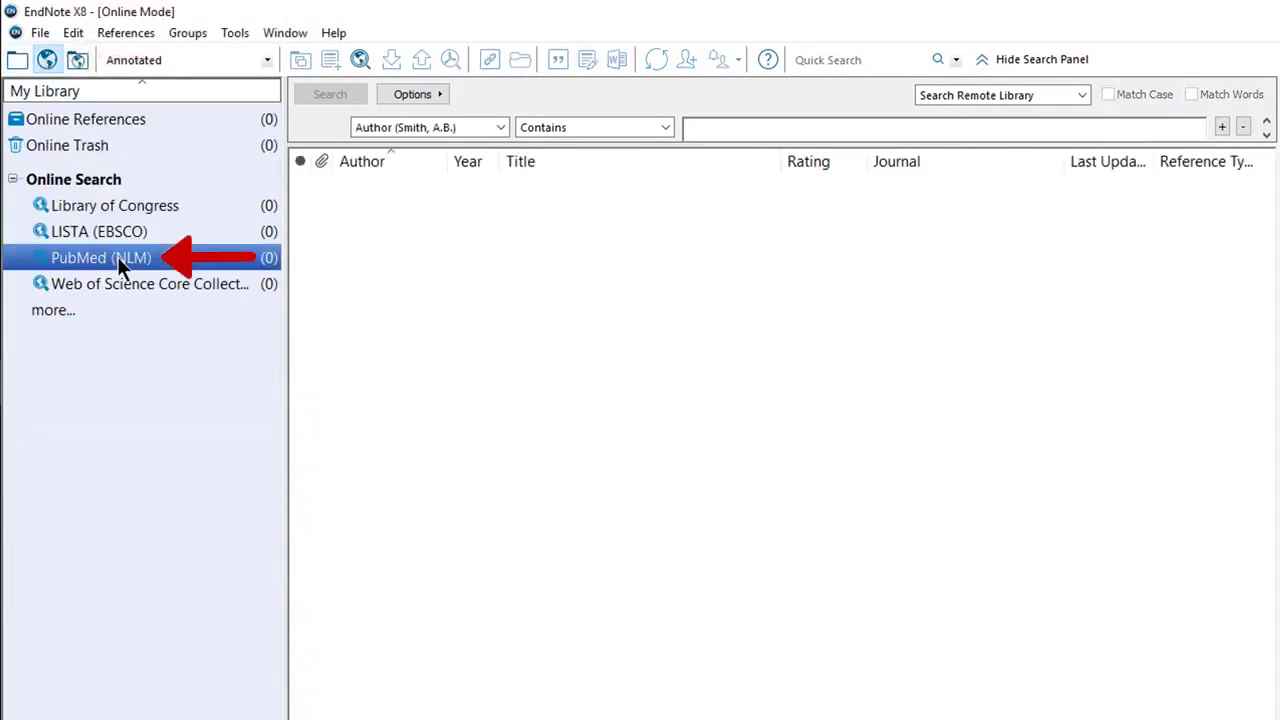
left_click(499, 127)
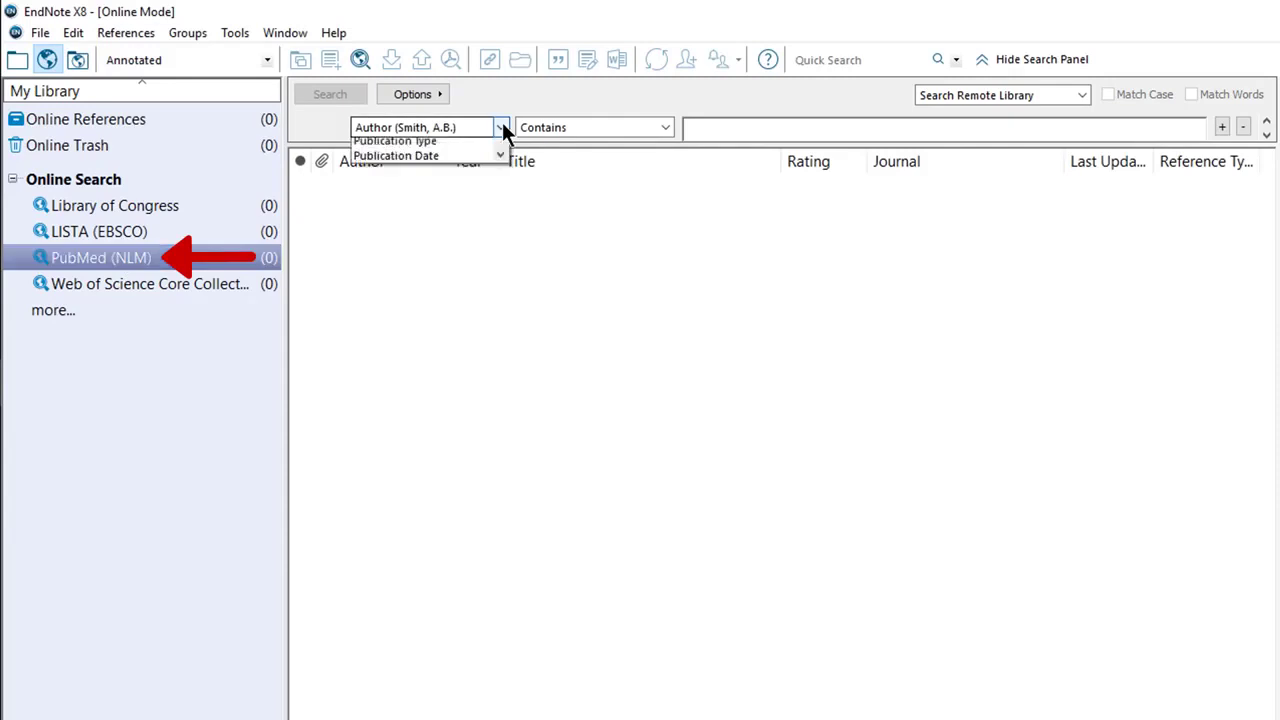
left_click(431, 191)
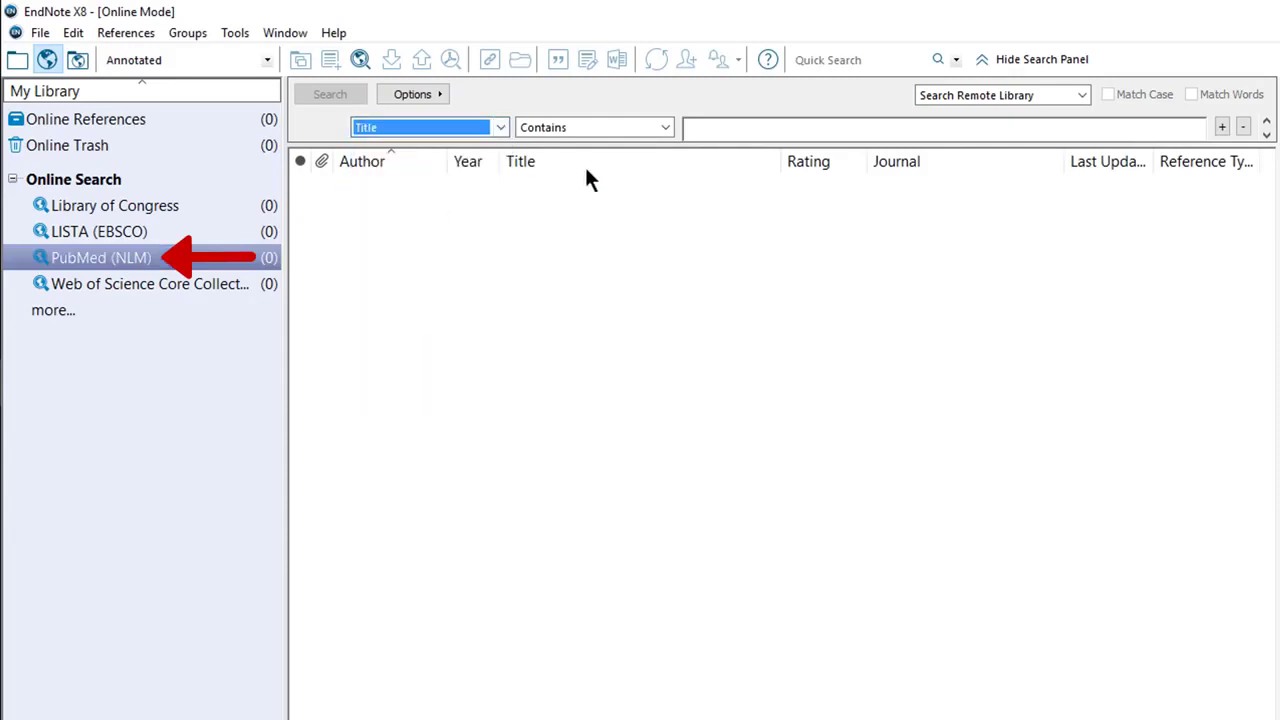
left_click(749, 127)
type("sushi domain")
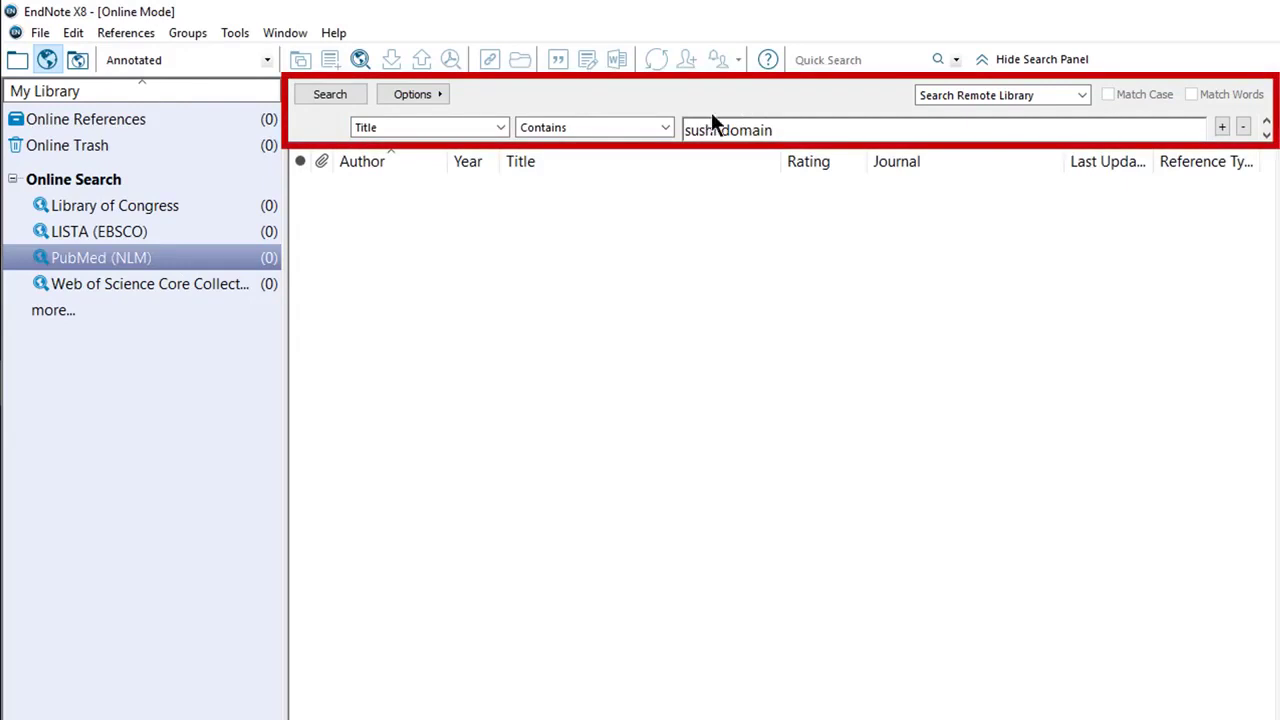
left_click(343, 85)
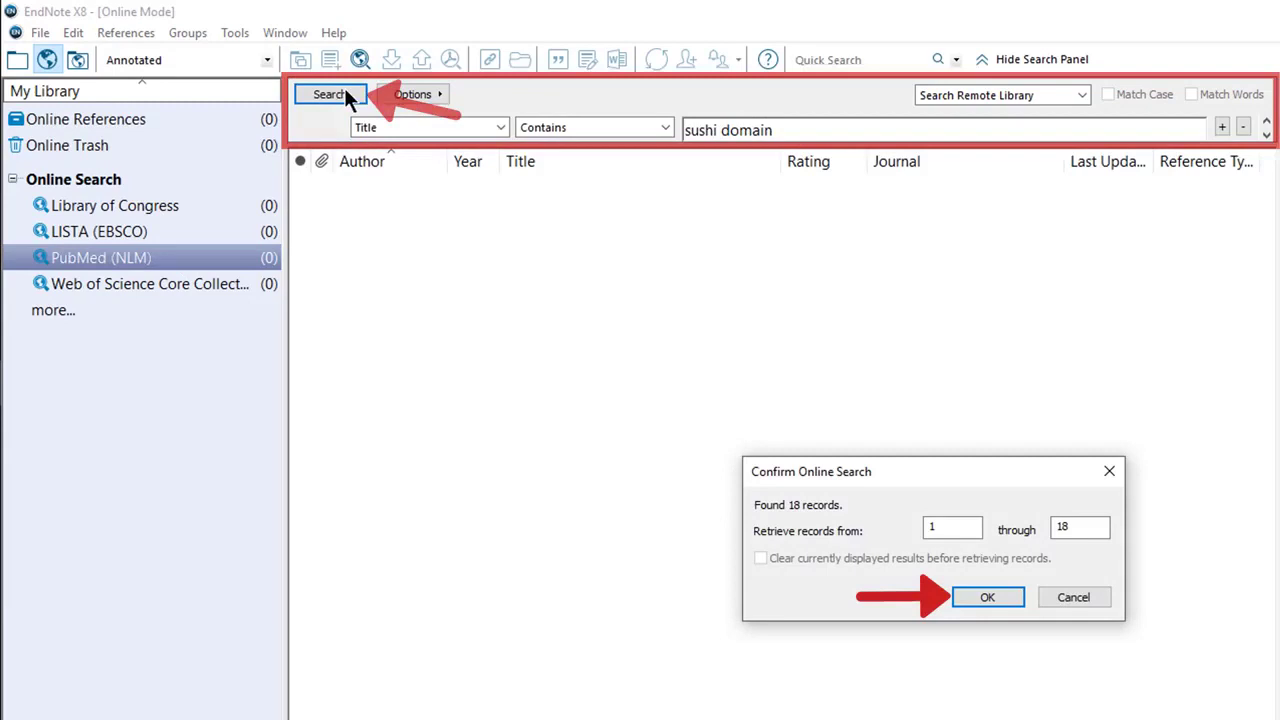
left_click(988, 597)
Copy the results from the 2015 Oncogene article through the 1995 J Clin Invest article into the local library and display the copied references there
left_click(432, 596)
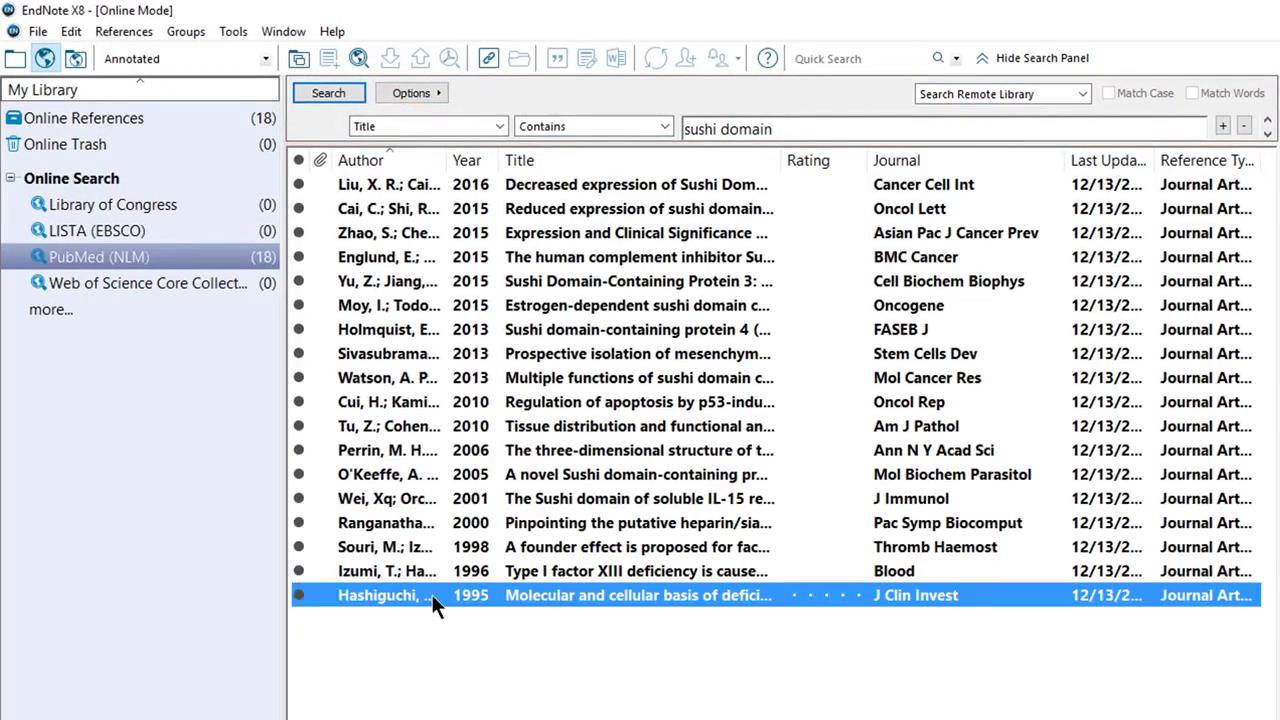
left_click(450, 305, "shift")
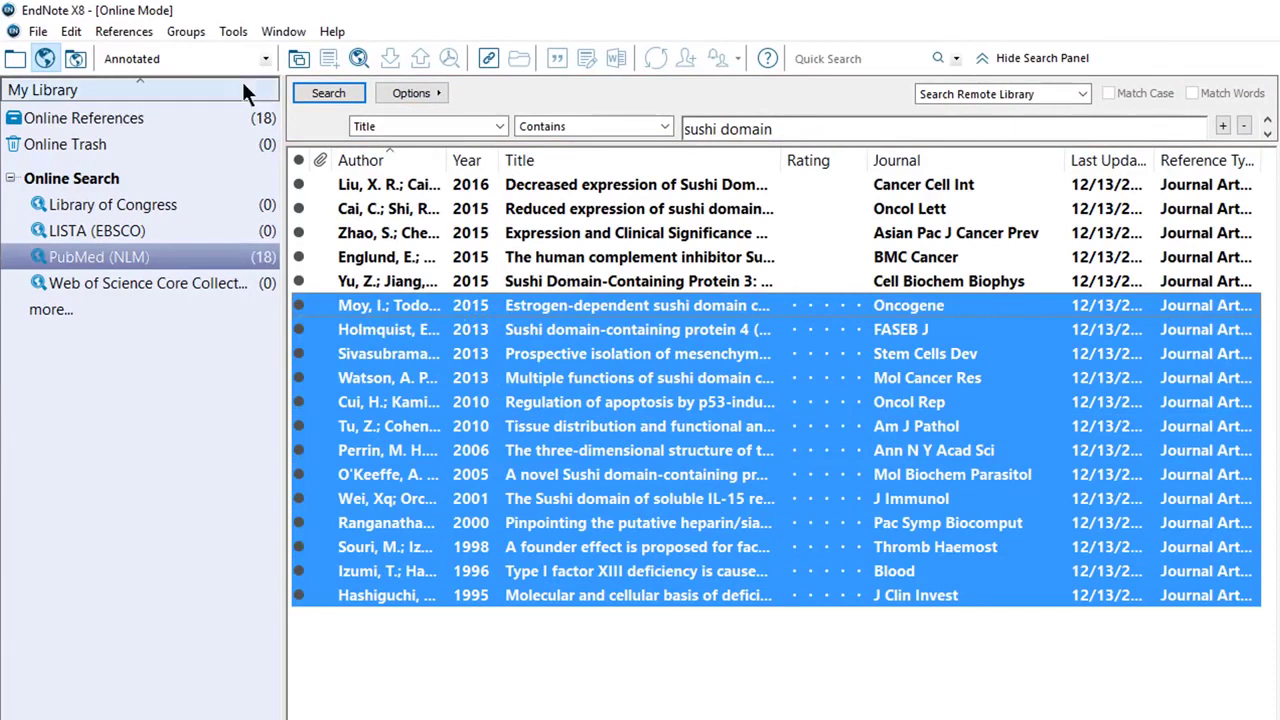
left_click(301, 61)
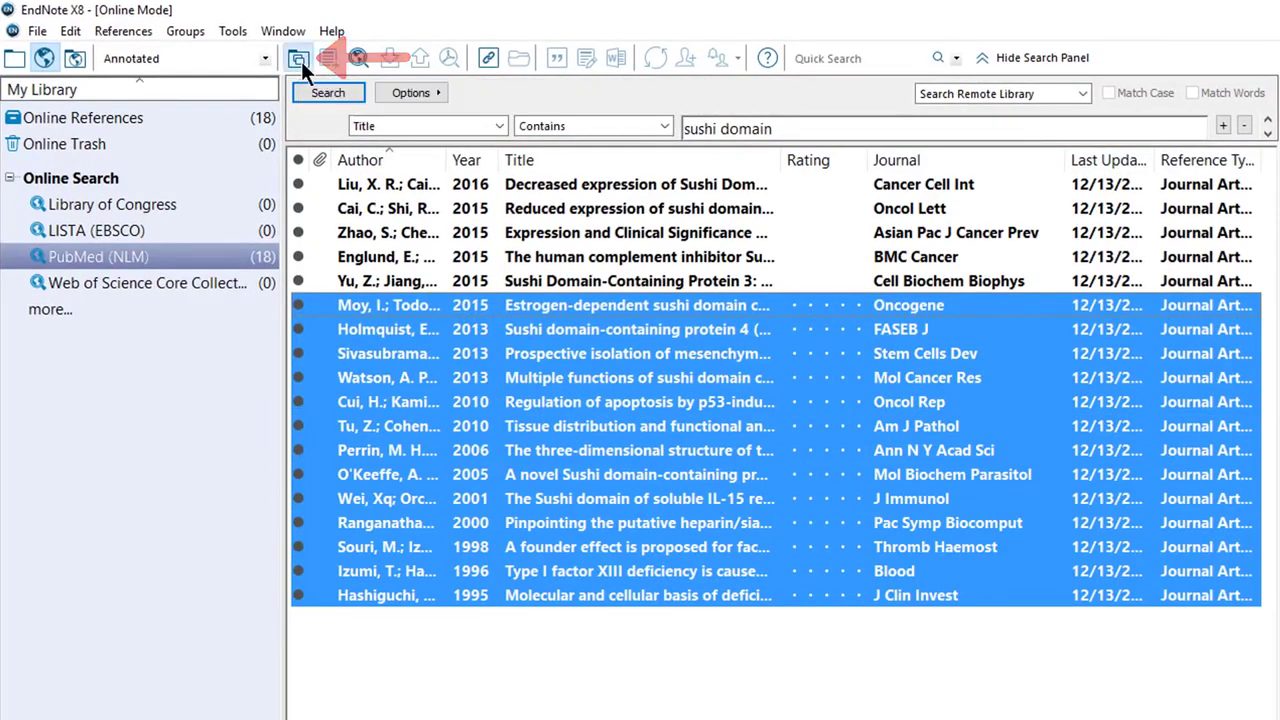
left_click(17, 60)
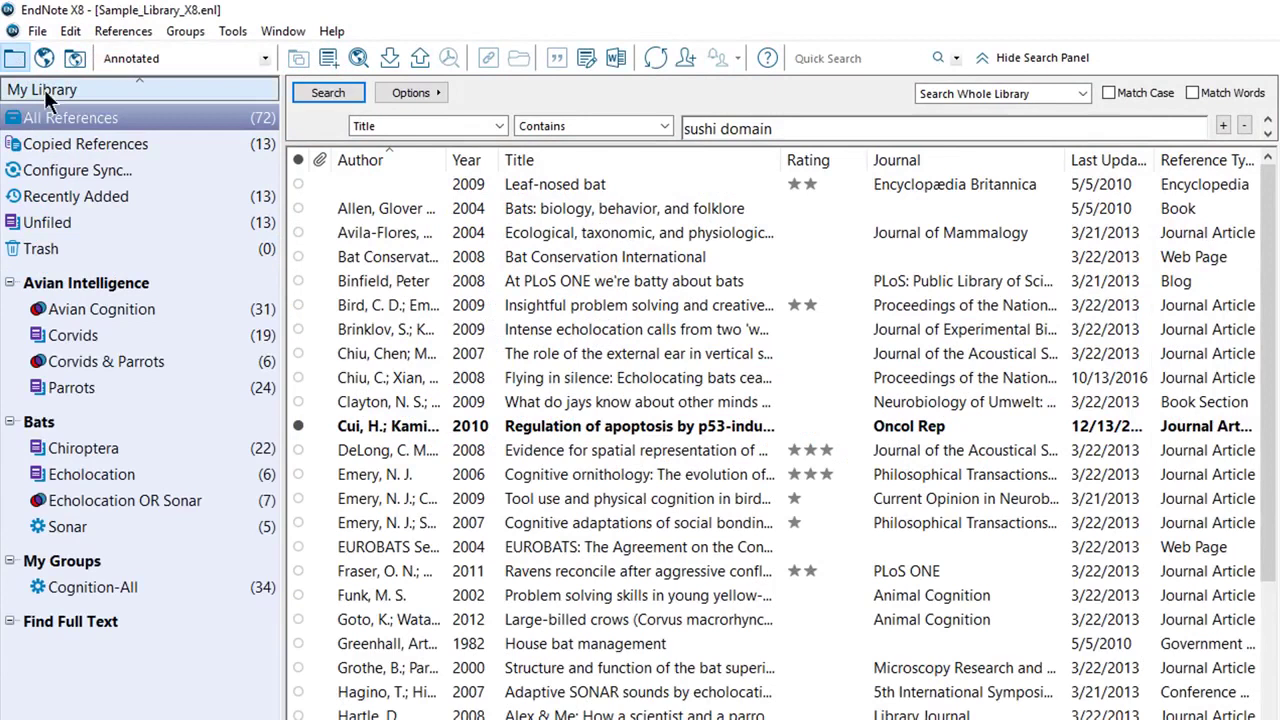
left_click(144, 145)
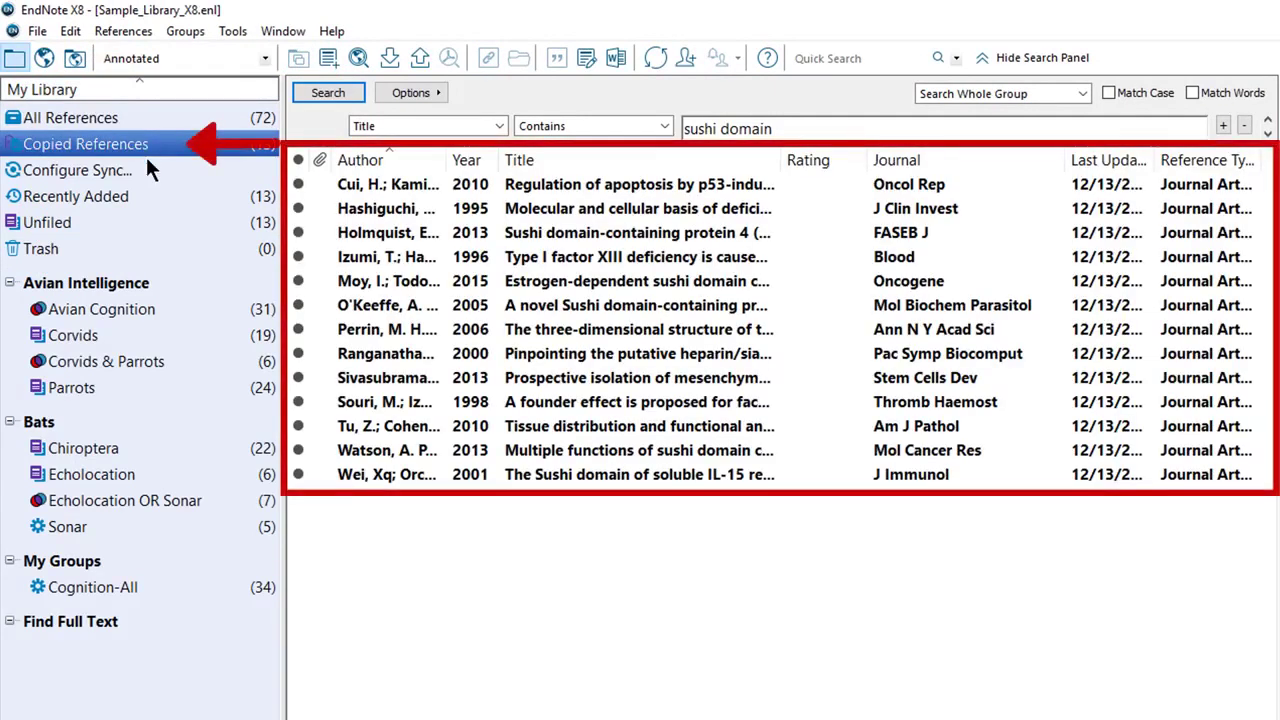
Create a group named "Sushi Domains" in the My Groups set
left_click(100, 562)
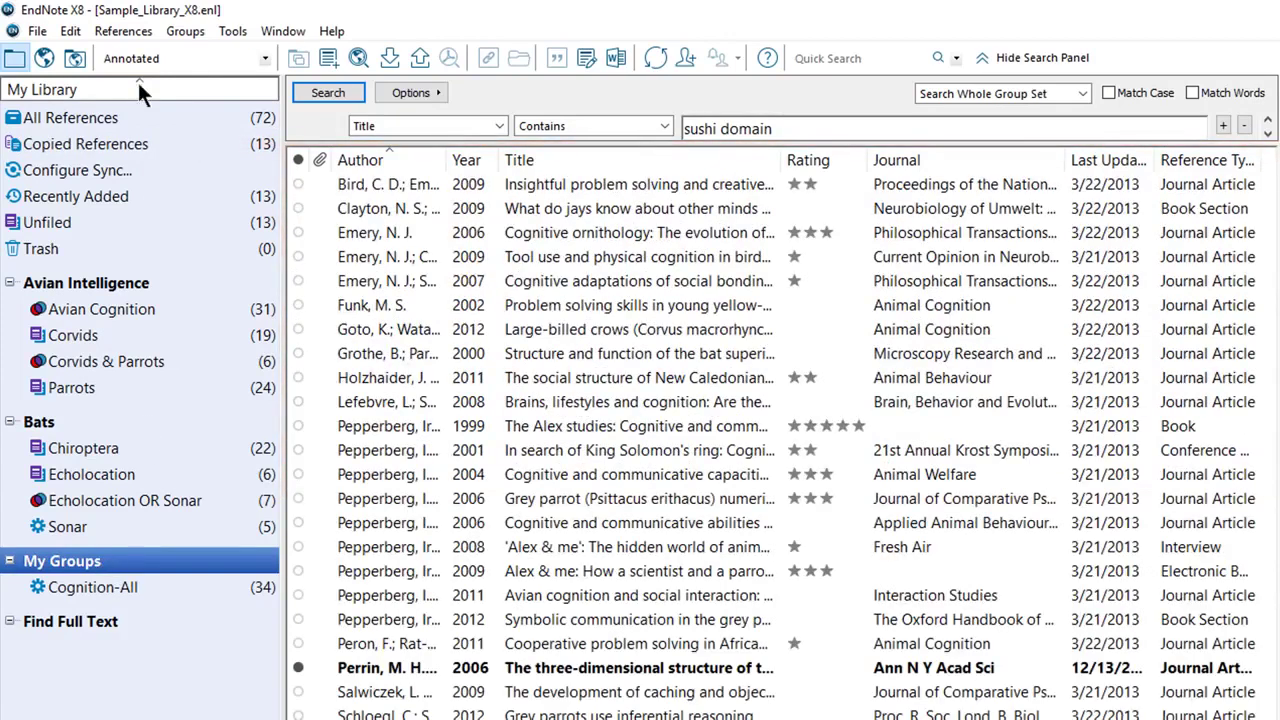
left_click(180, 31)
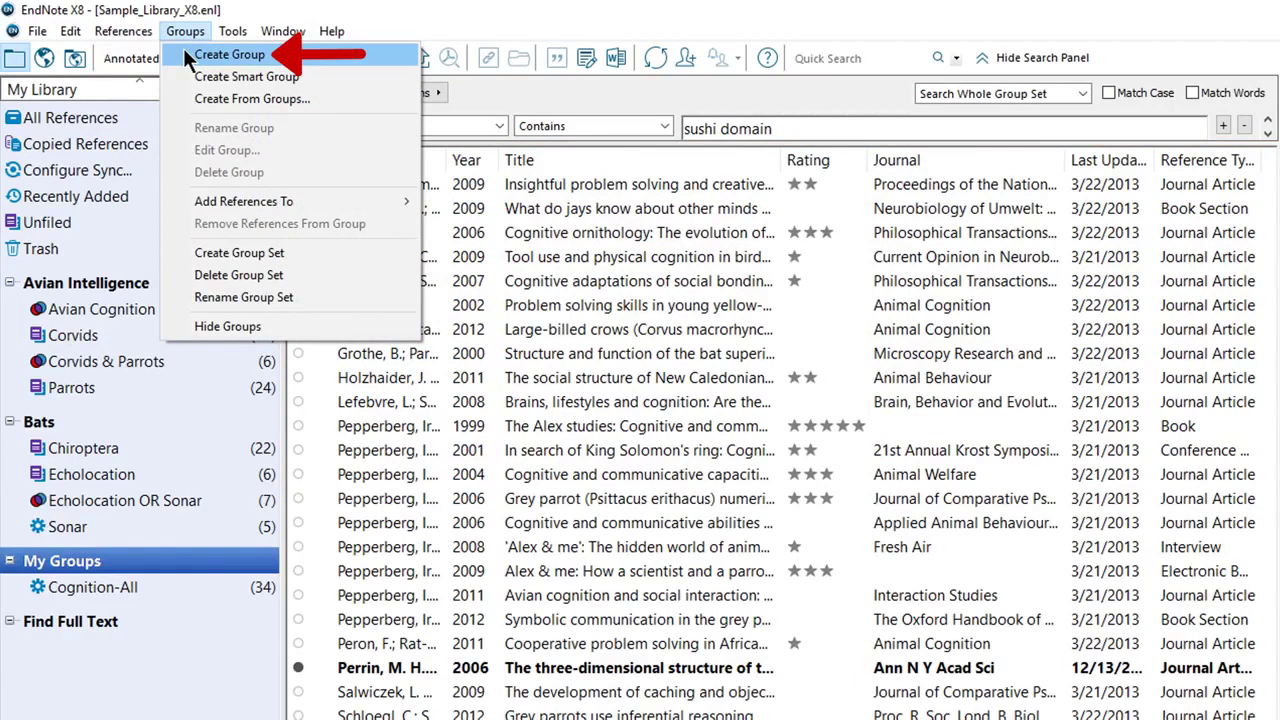
left_click(183, 50)
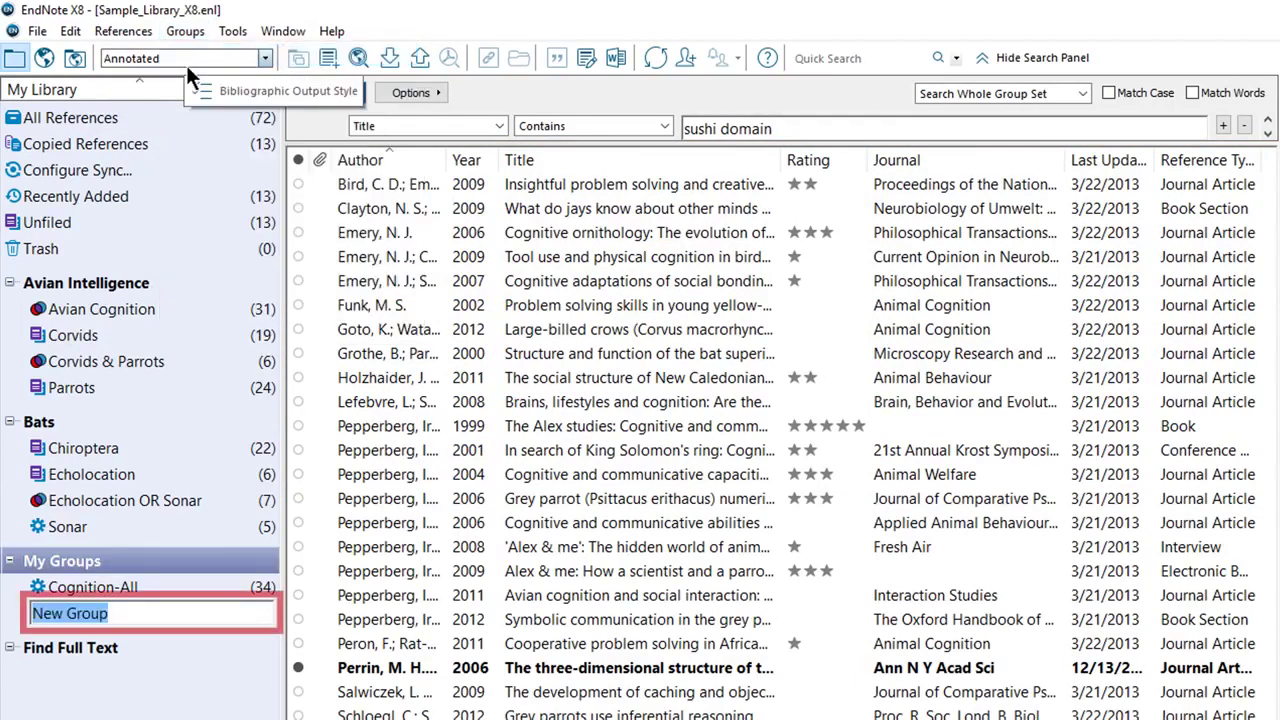
type("Sushi Doma")
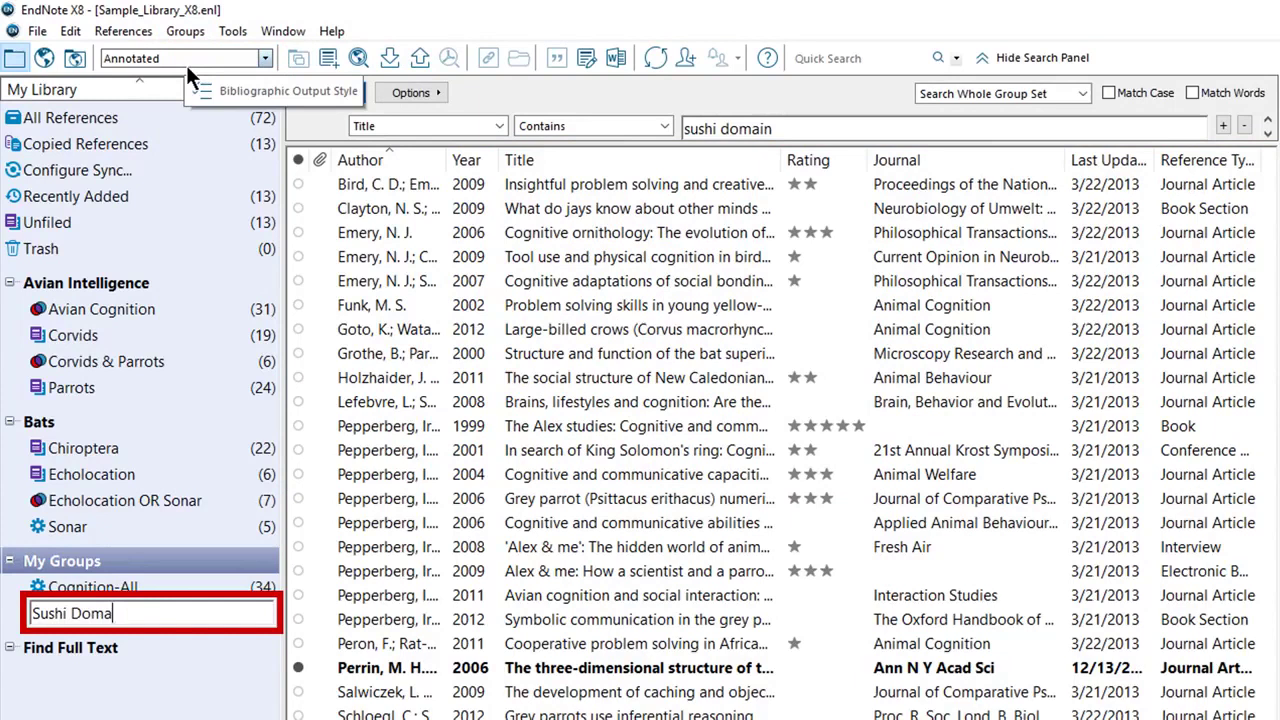
type("ins")
key("Return")
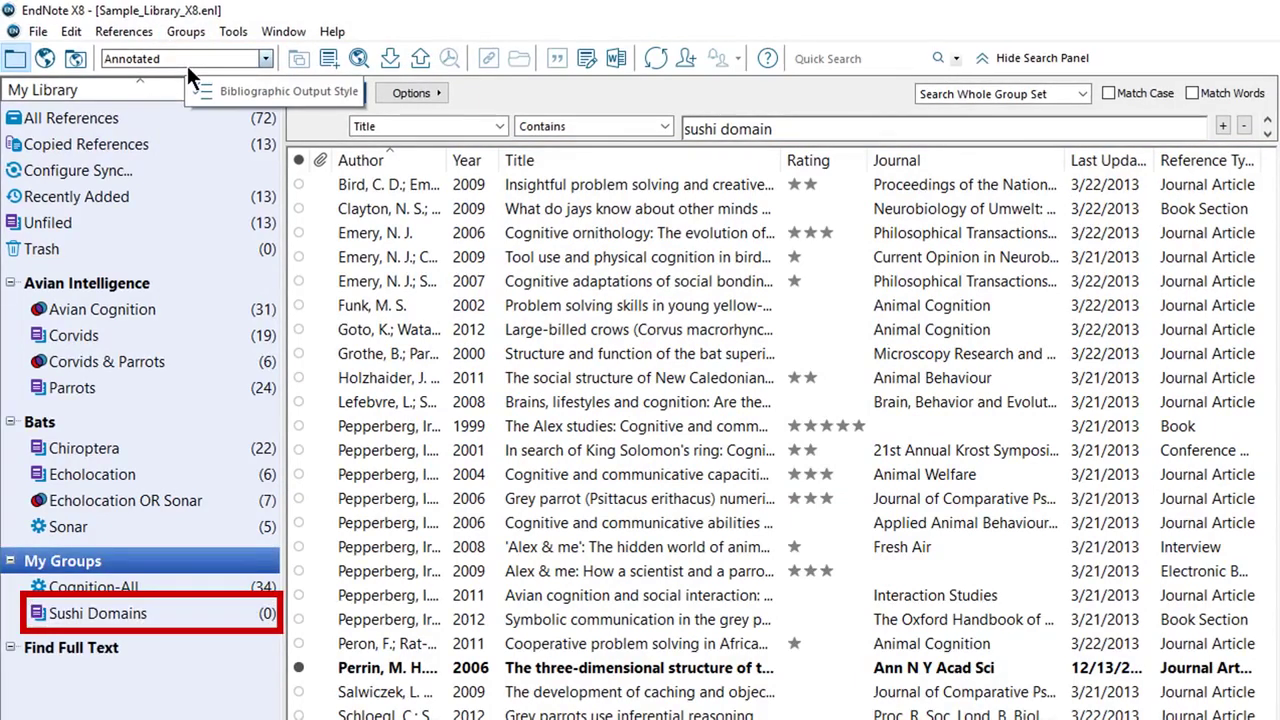
Add all the copied references to the Sushi Domains group
left_click(183, 145)
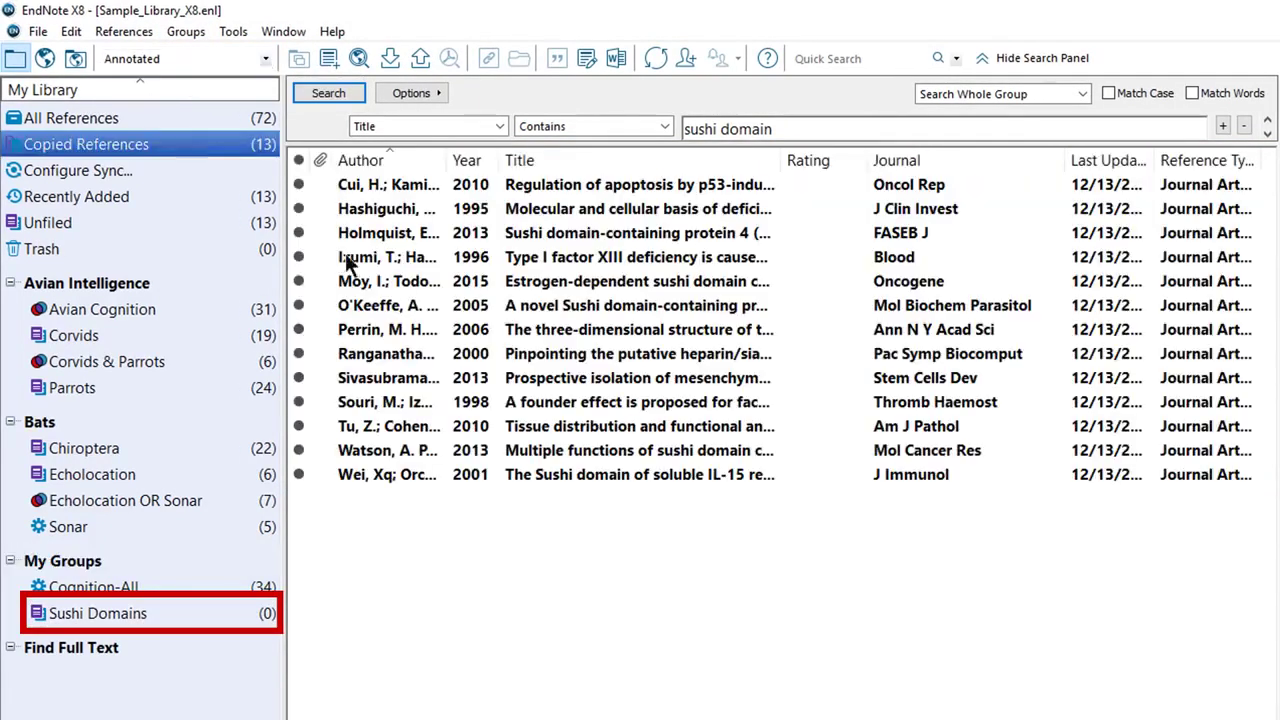
left_click(453, 283)
key("ctrl+a")
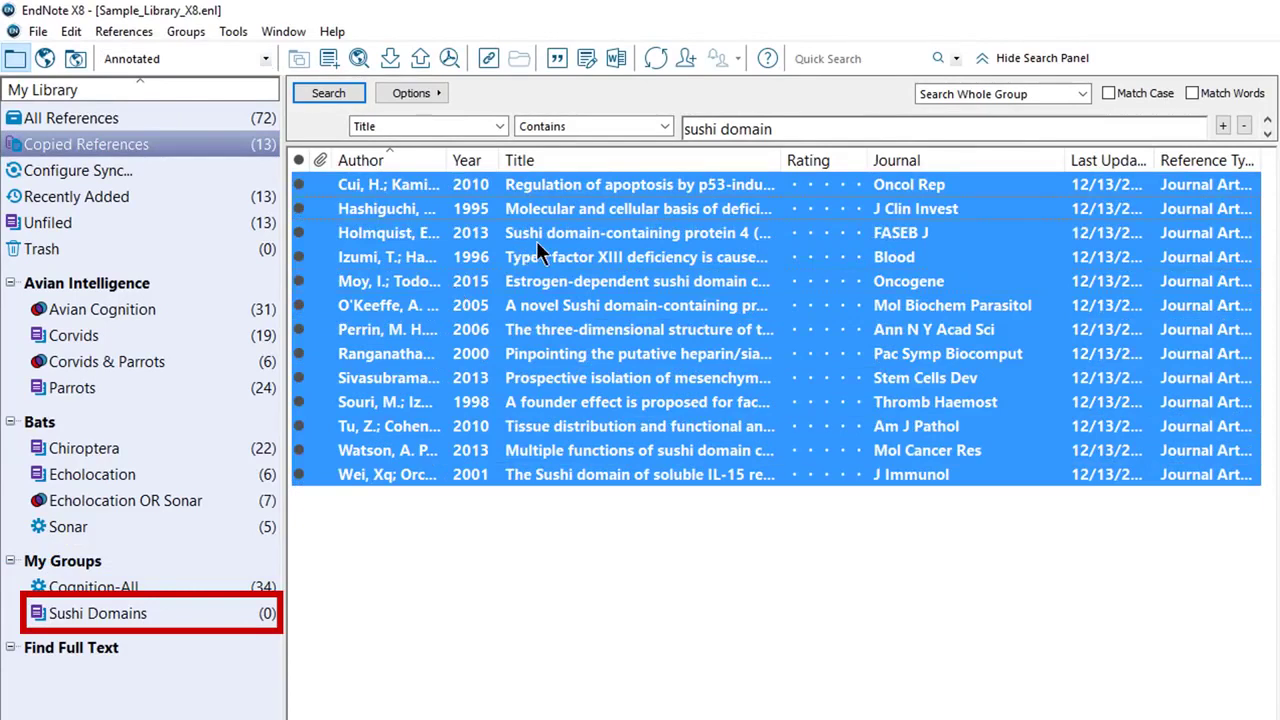
left_click_drag(536, 250, 178, 618)
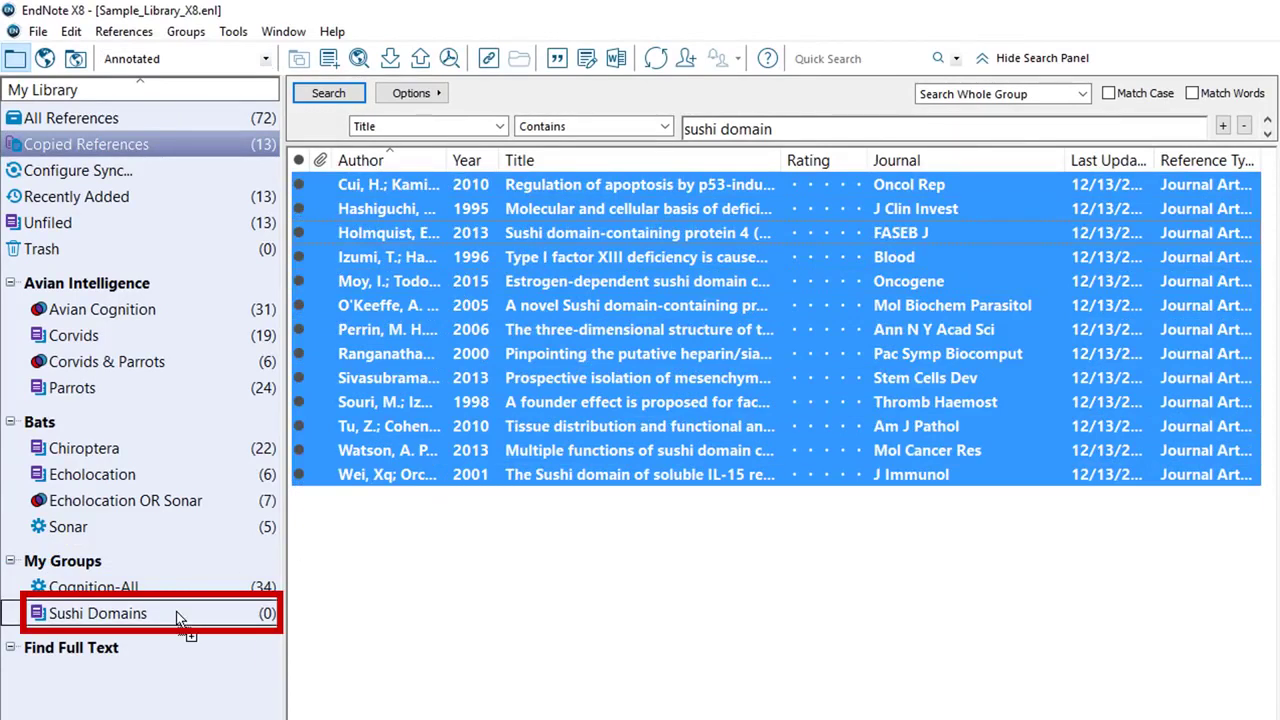
left_click_drag(177, 617, 176, 611)
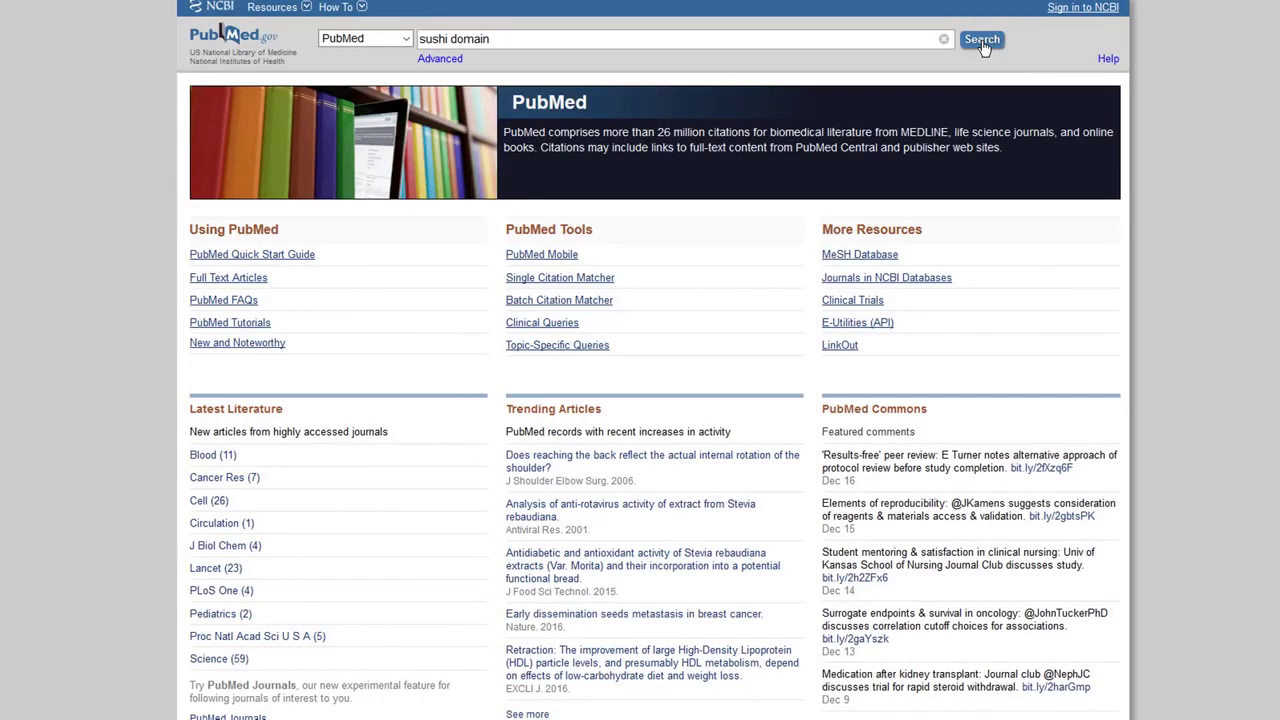
On the PubMed website, run the search for "sushi domain" and mark the first five results
left_click(982, 41)
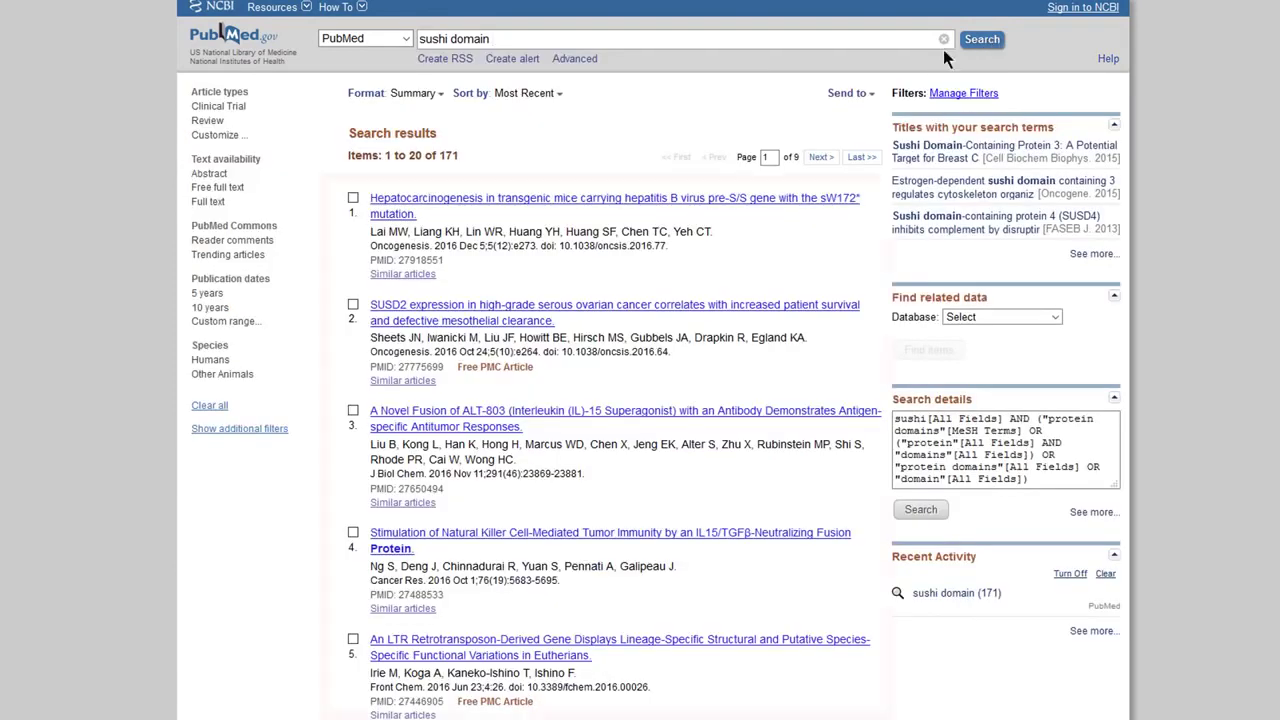
left_click(353, 199)
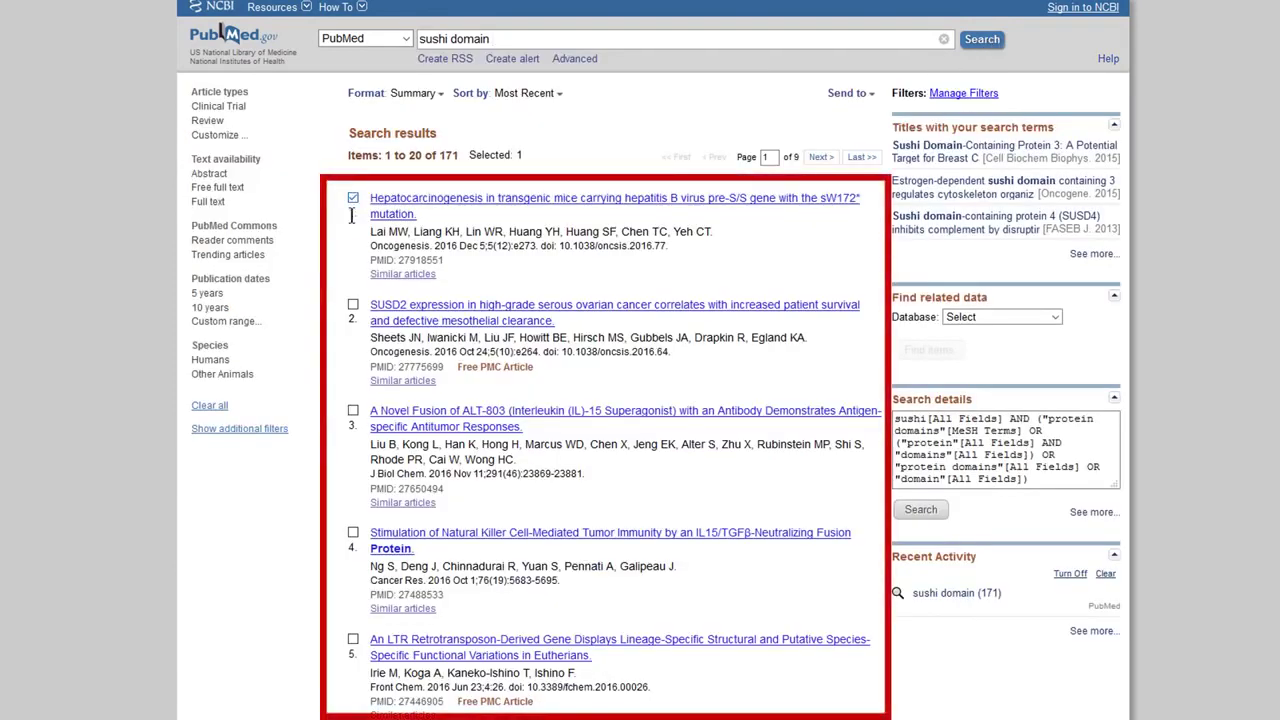
left_click(353, 306)
left_click(353, 410)
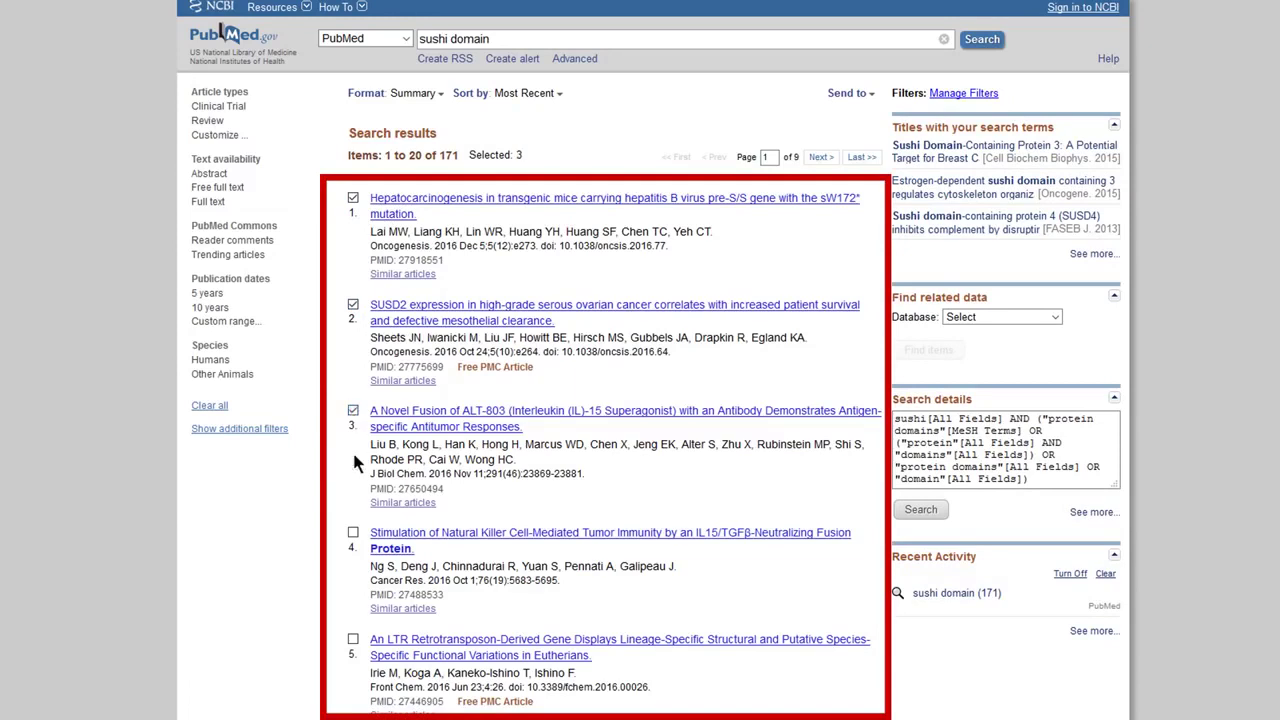
left_click(355, 535)
left_click(353, 639)
Send the marked PubMed results to a citation manager file
left_click(872, 95)
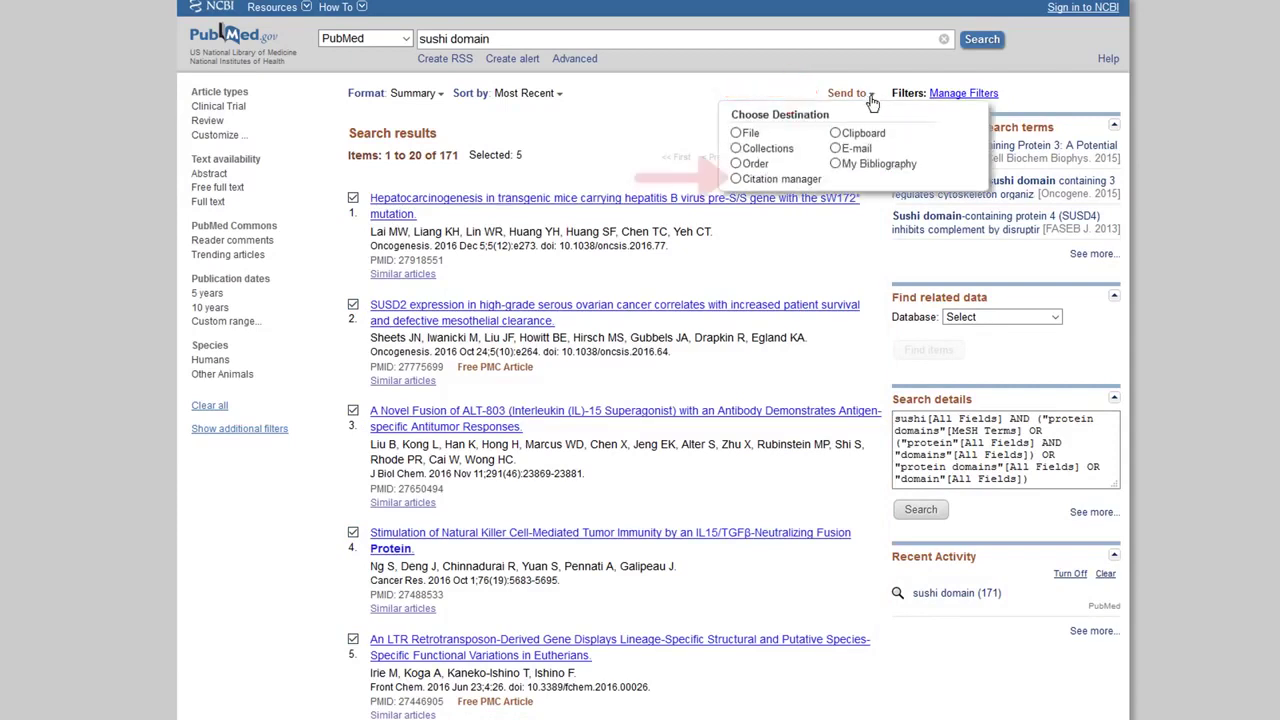
left_click(736, 179)
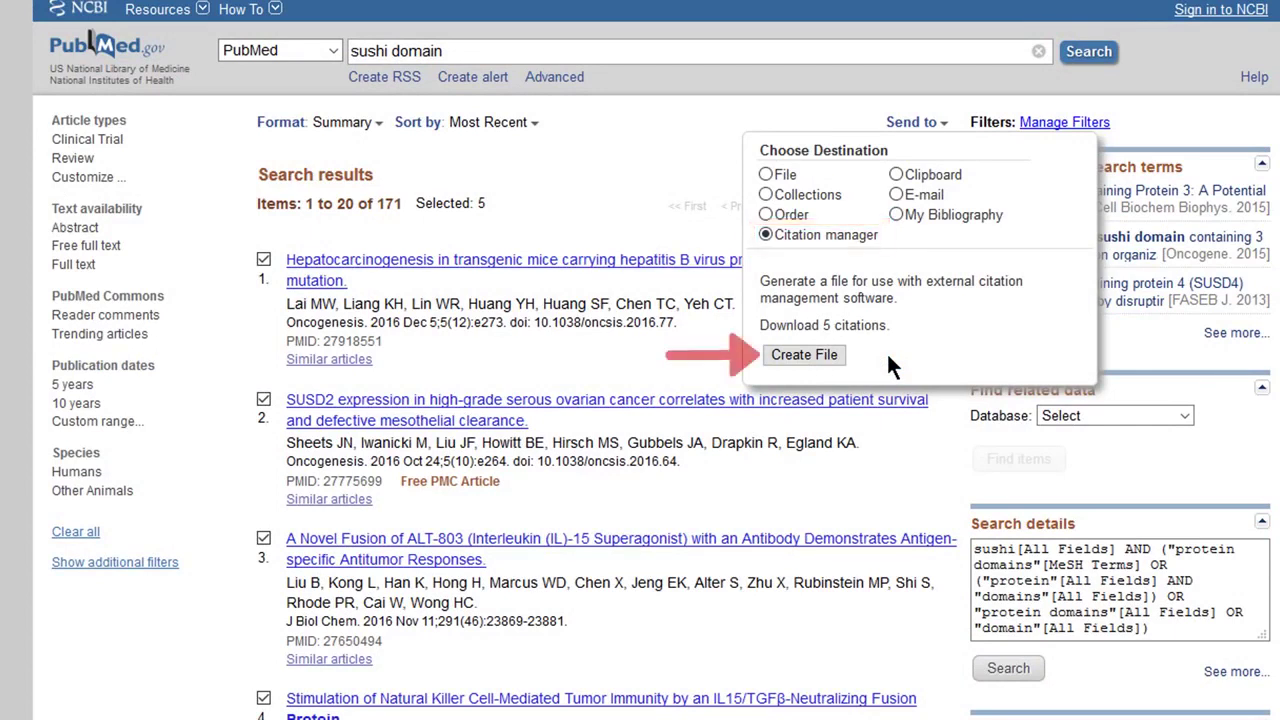
left_click(810, 358)
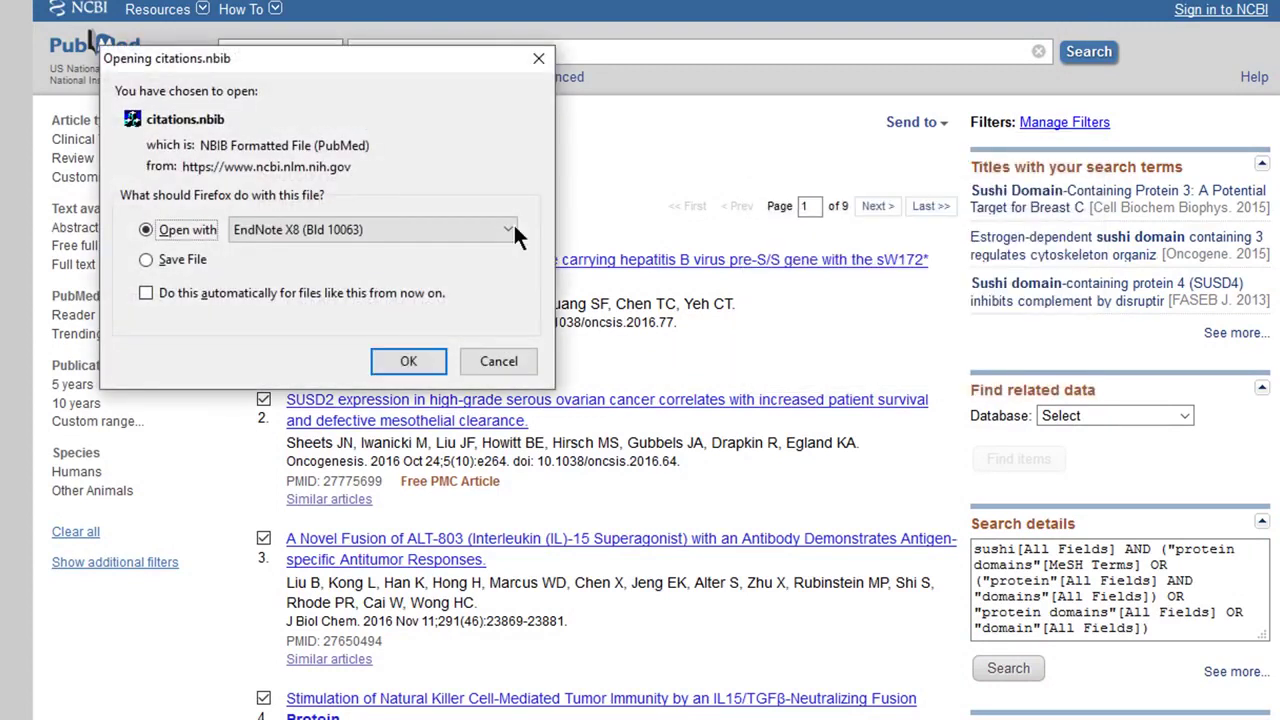
Choose EndNote X8 (Bld 10063) as the helper application for citations.nbib and open the file with it
left_click(509, 231)
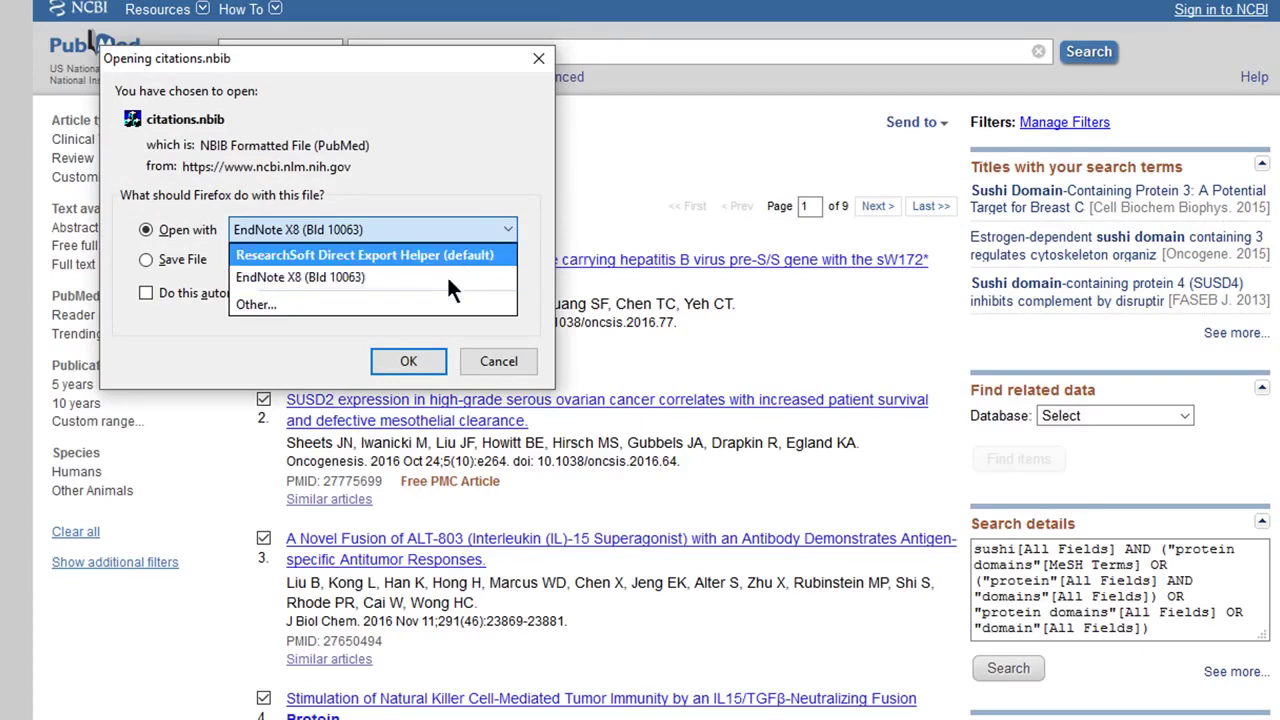
left_click(438, 305)
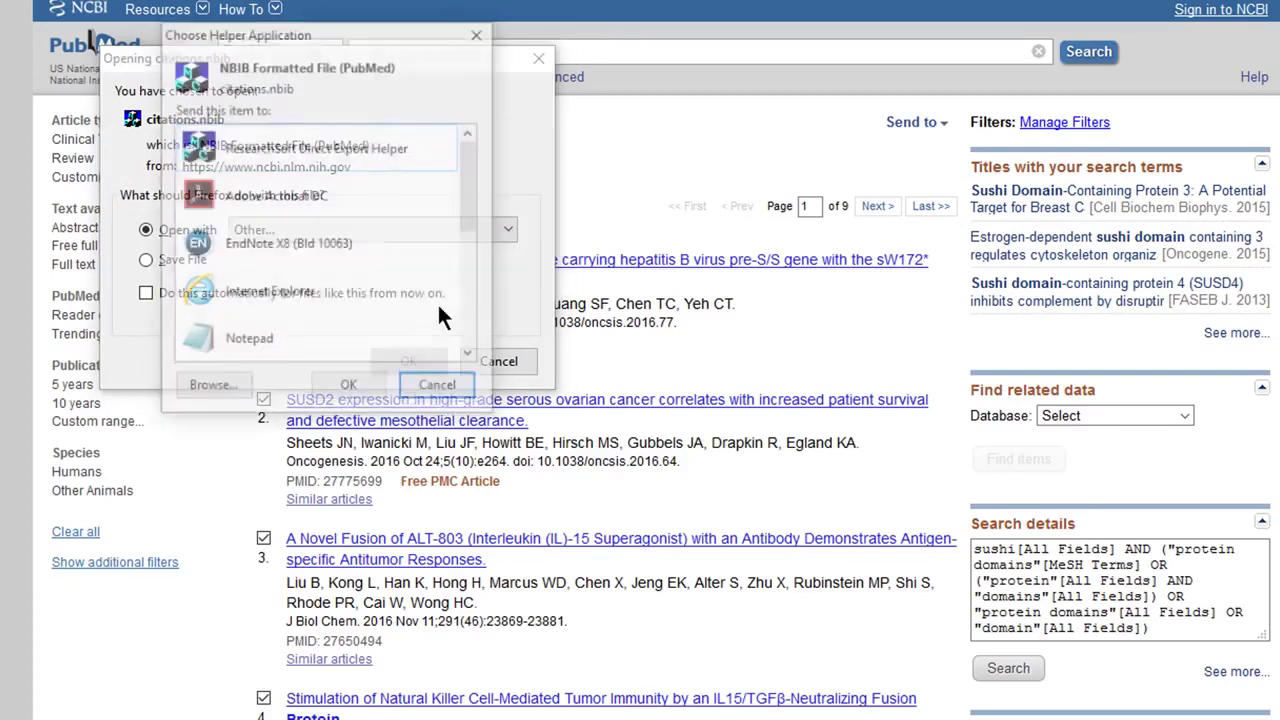
left_click(388, 246)
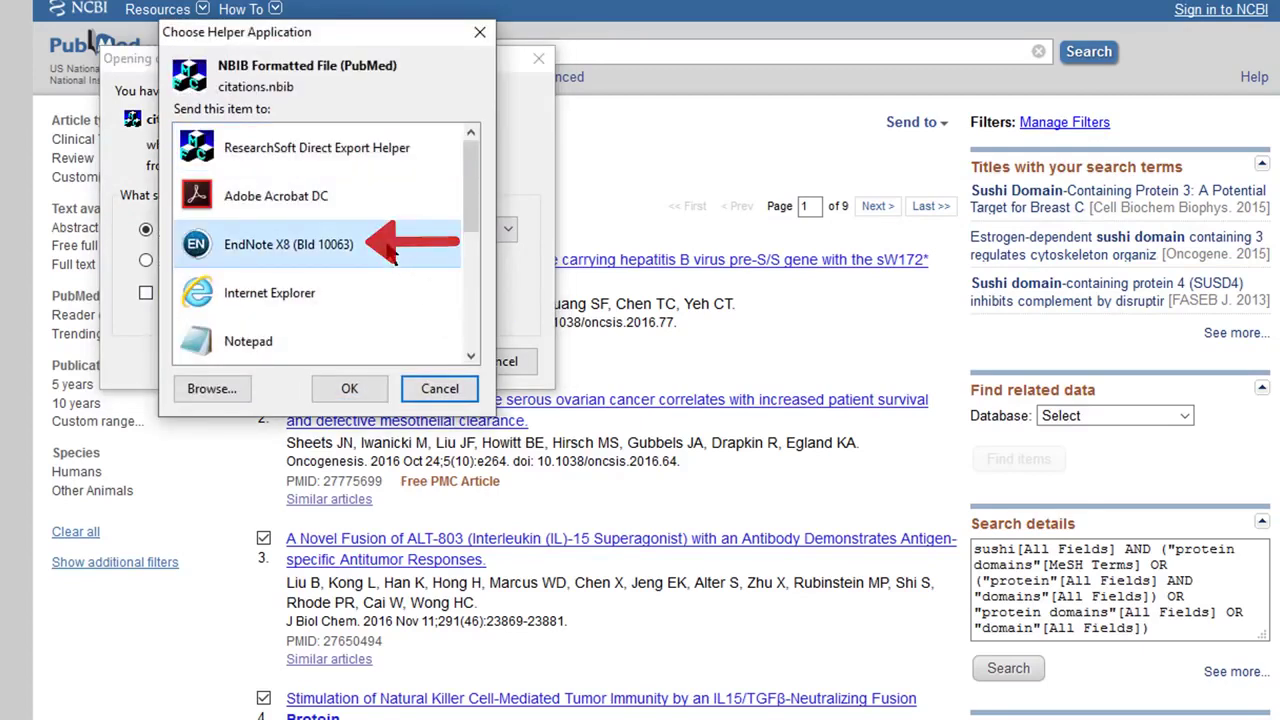
left_click(350, 388)
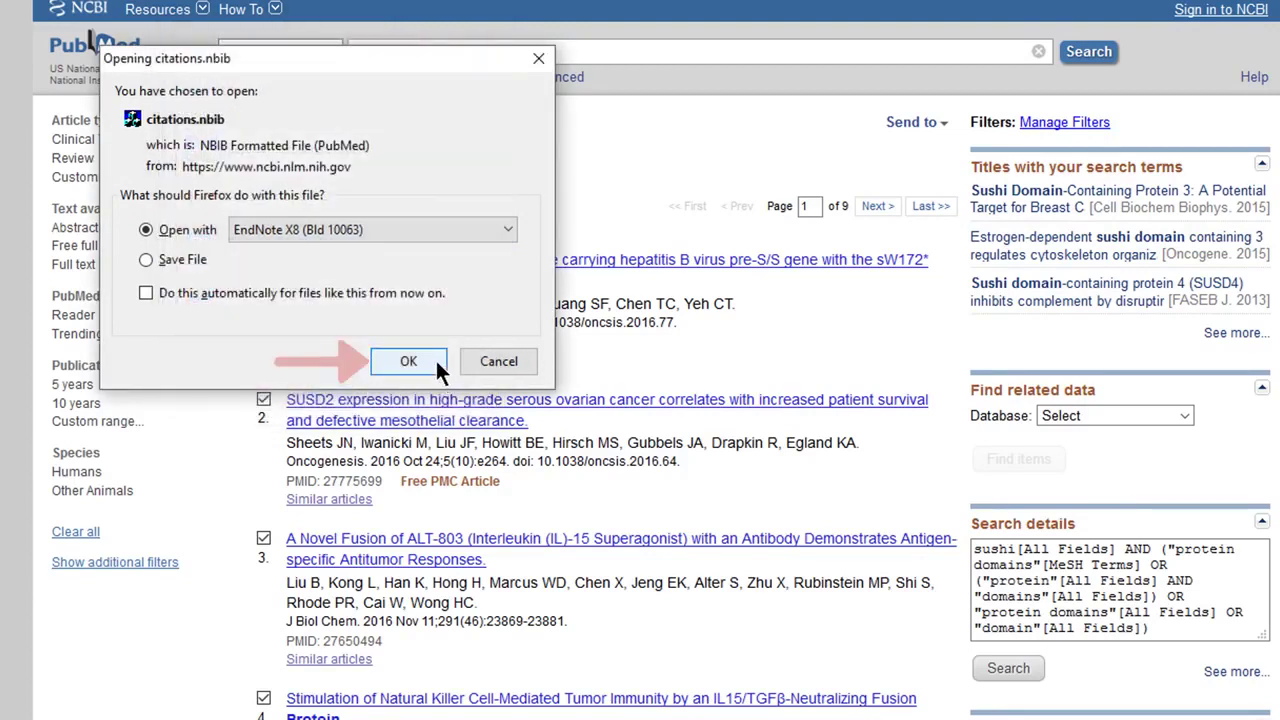
left_click(430, 370)
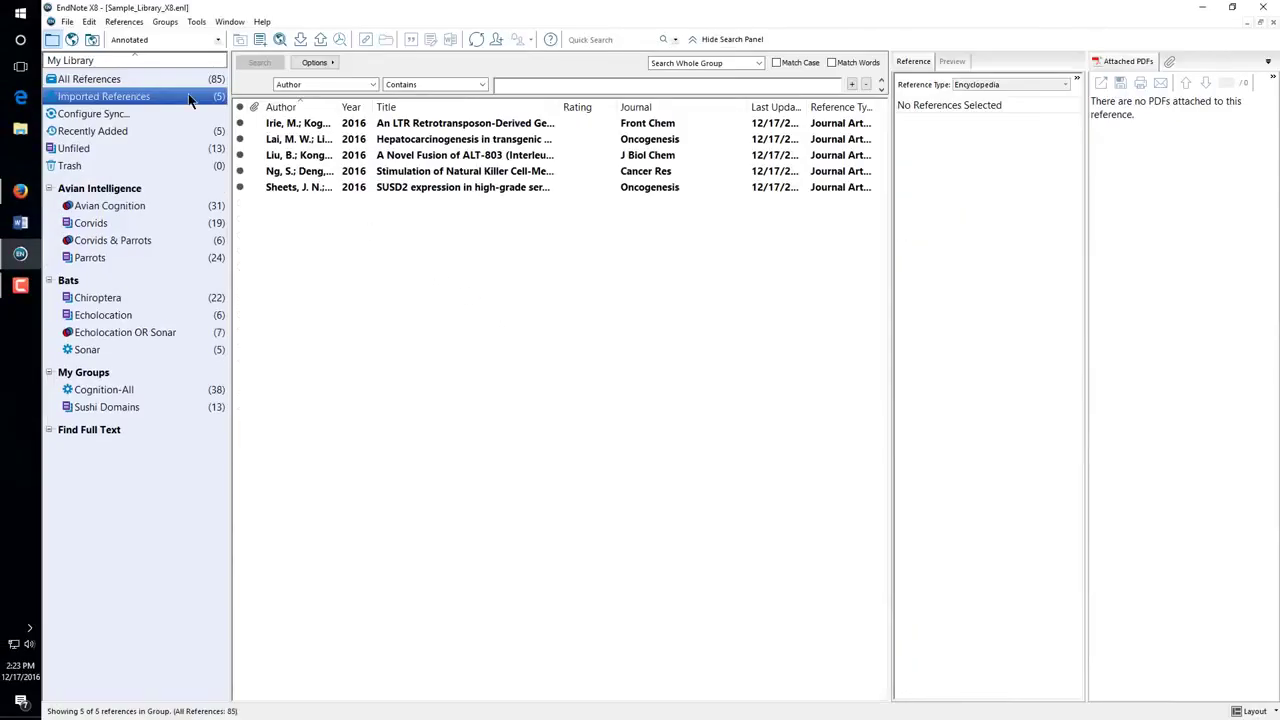
Add all the imported references to the Sushi Domains group and show that group's contents
left_click(286, 124)
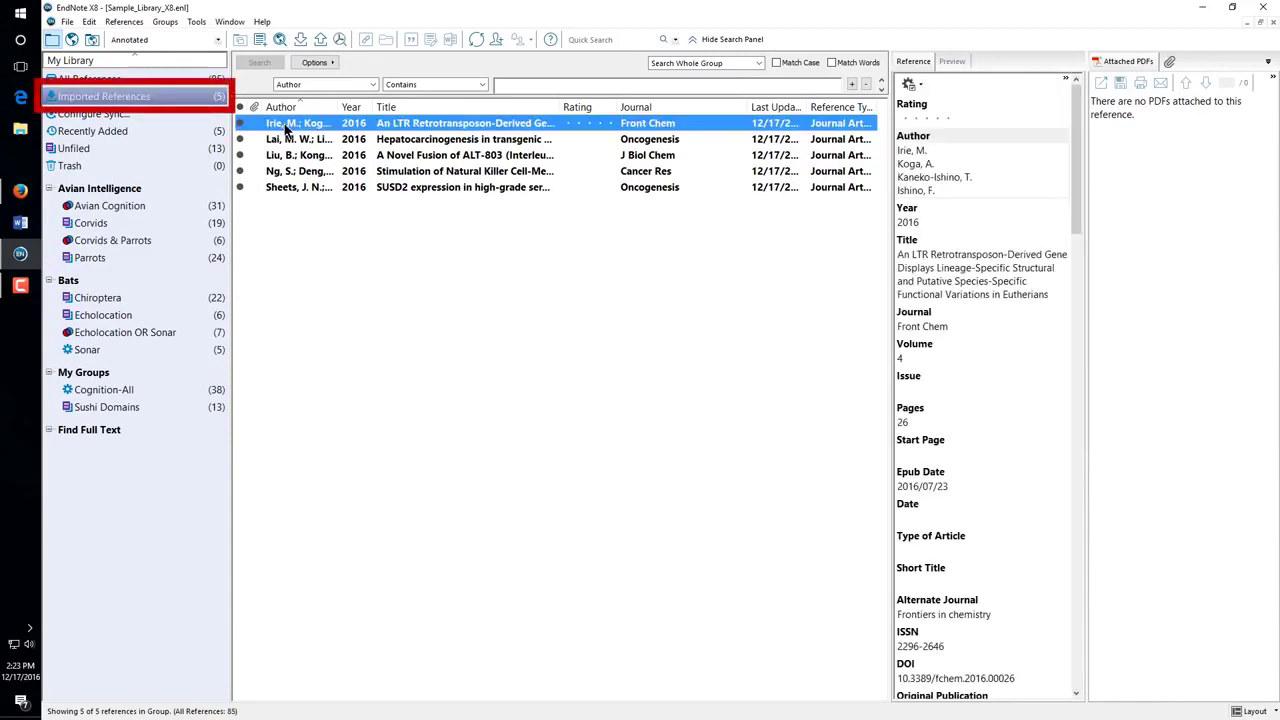
key("ctrl+a")
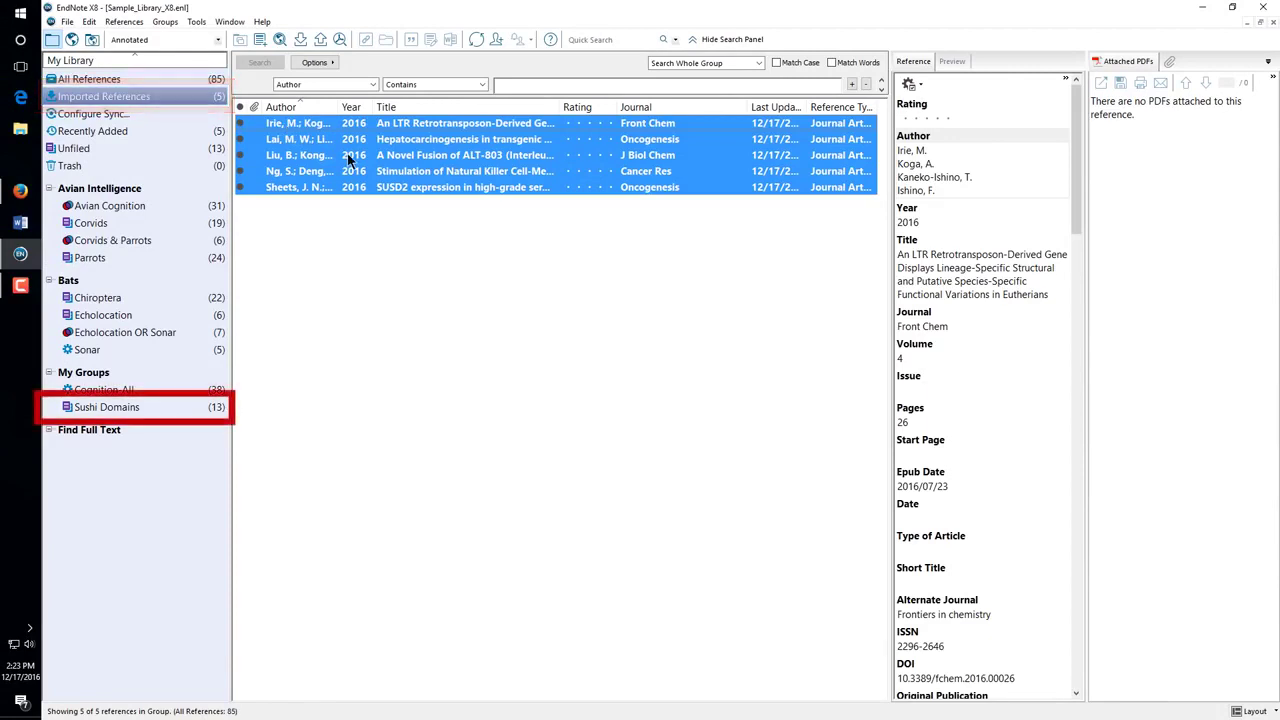
left_click_drag(349, 160, 148, 412)
left_click(148, 410)
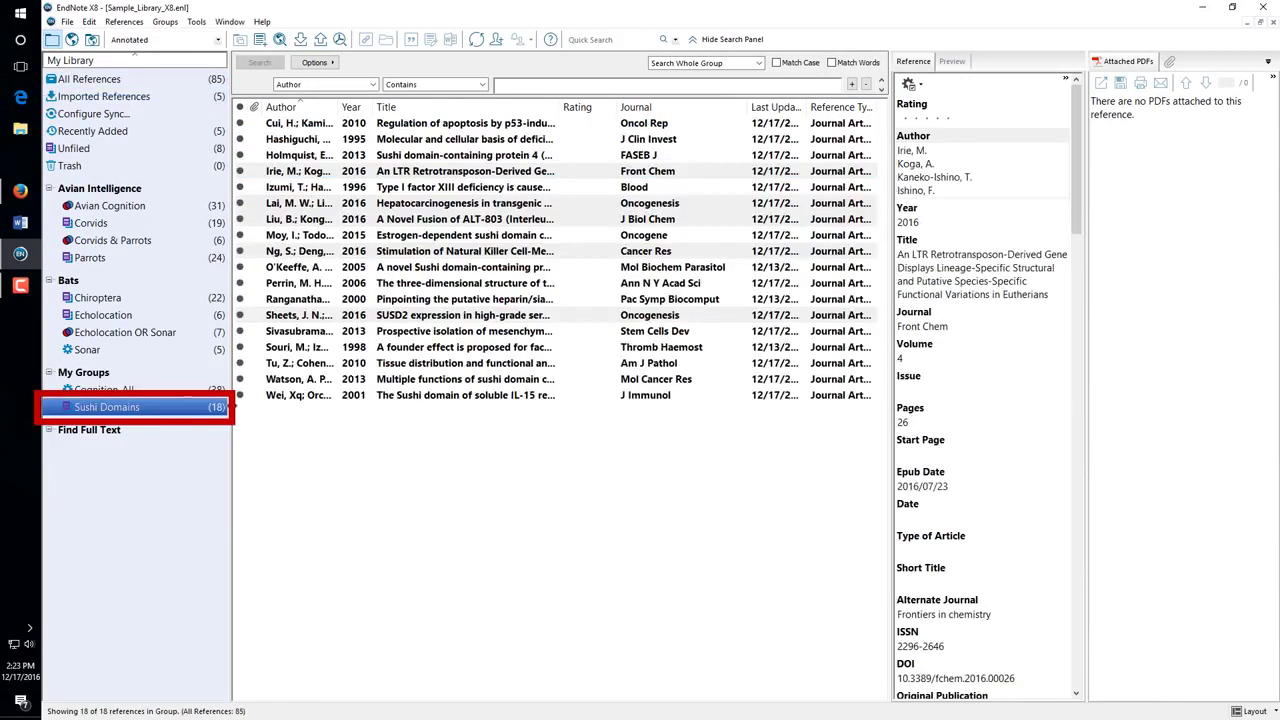
Find full text for all references in the Sushi Domains group and select the 1995 J Clin Invest reference with an attachment
left_click(307, 397)
key("ctrl+a")
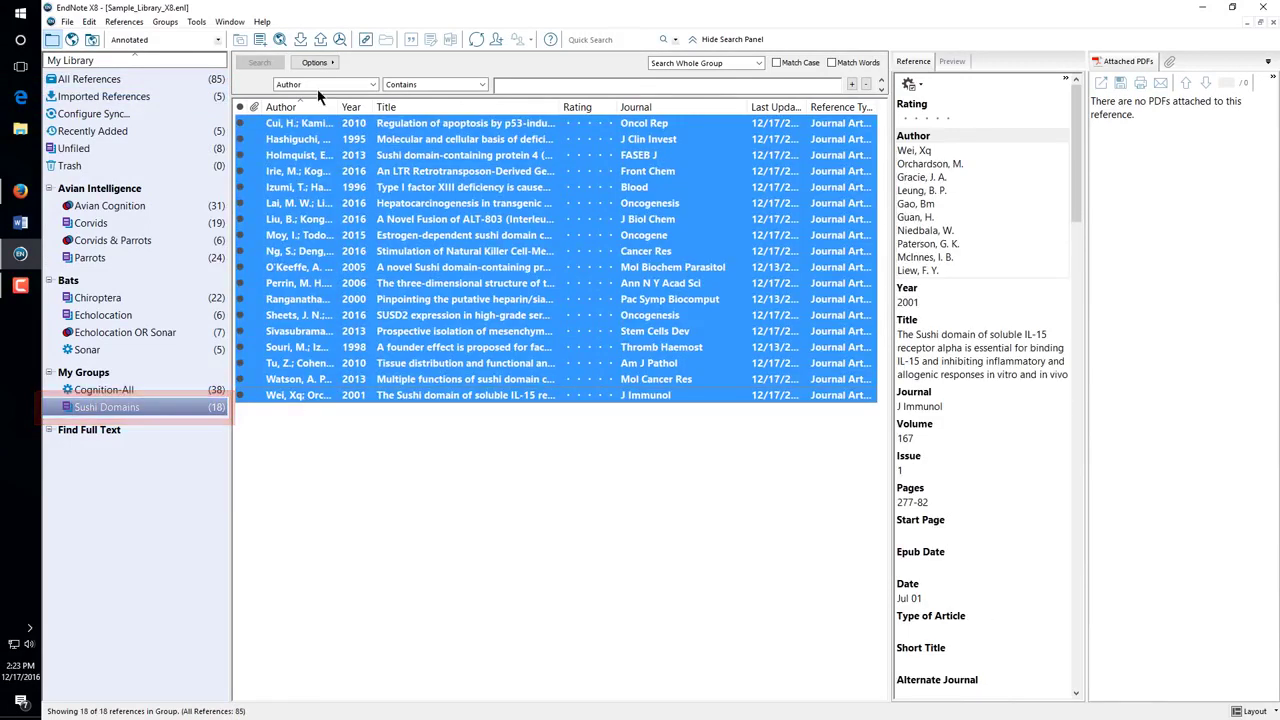
left_click(339, 40)
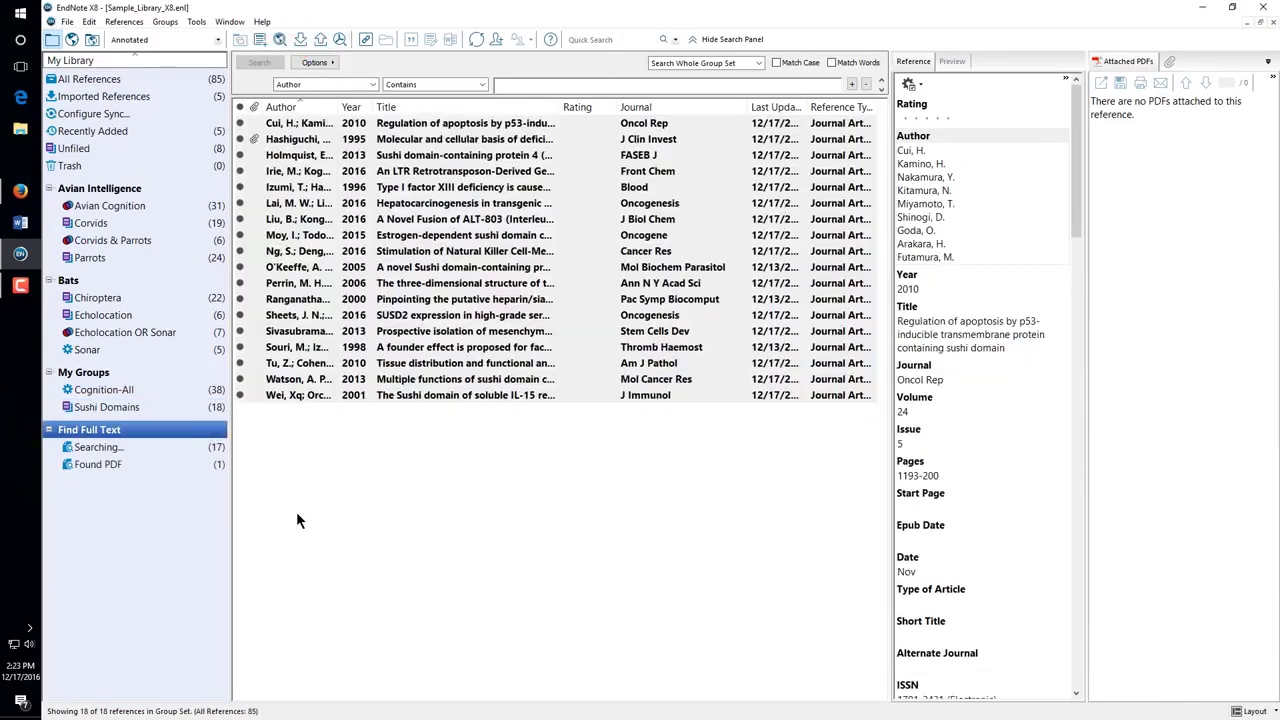
left_click(293, 141)
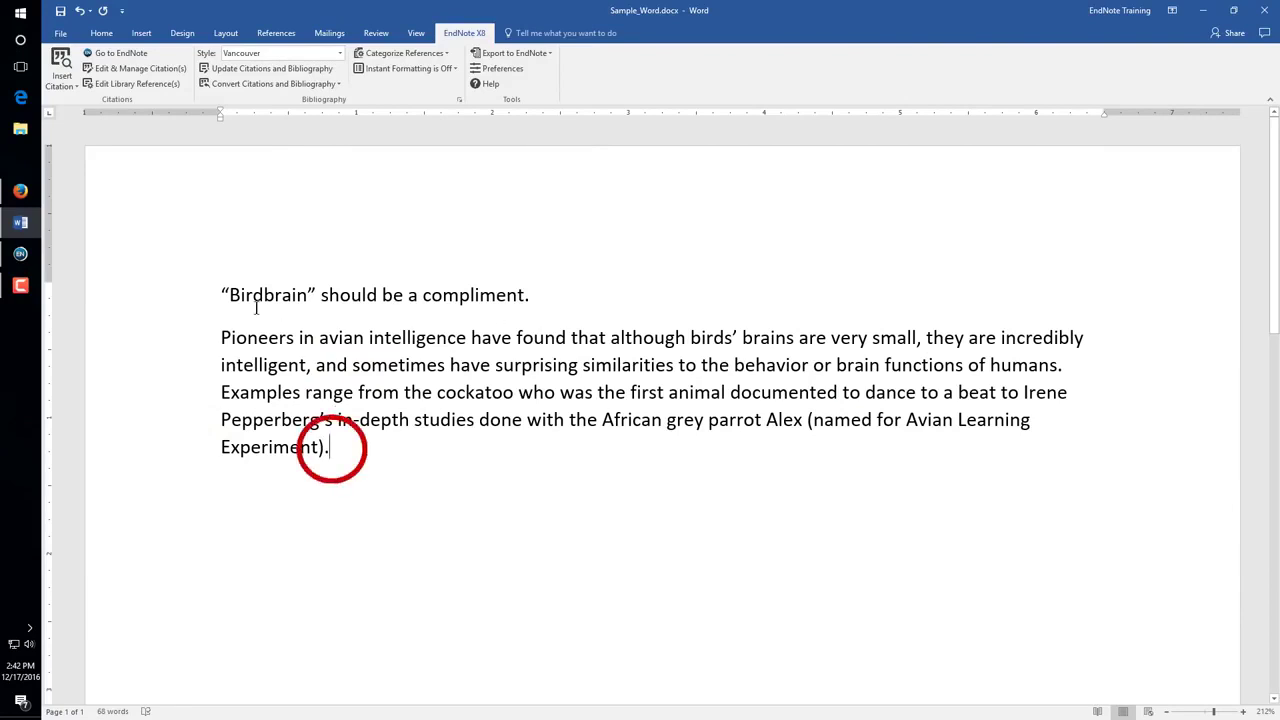
Go from the Word document to EndNote and select "Bird grooves to the beat" and the 1999 book "The Alex studies" for citing
left_click(108, 57)
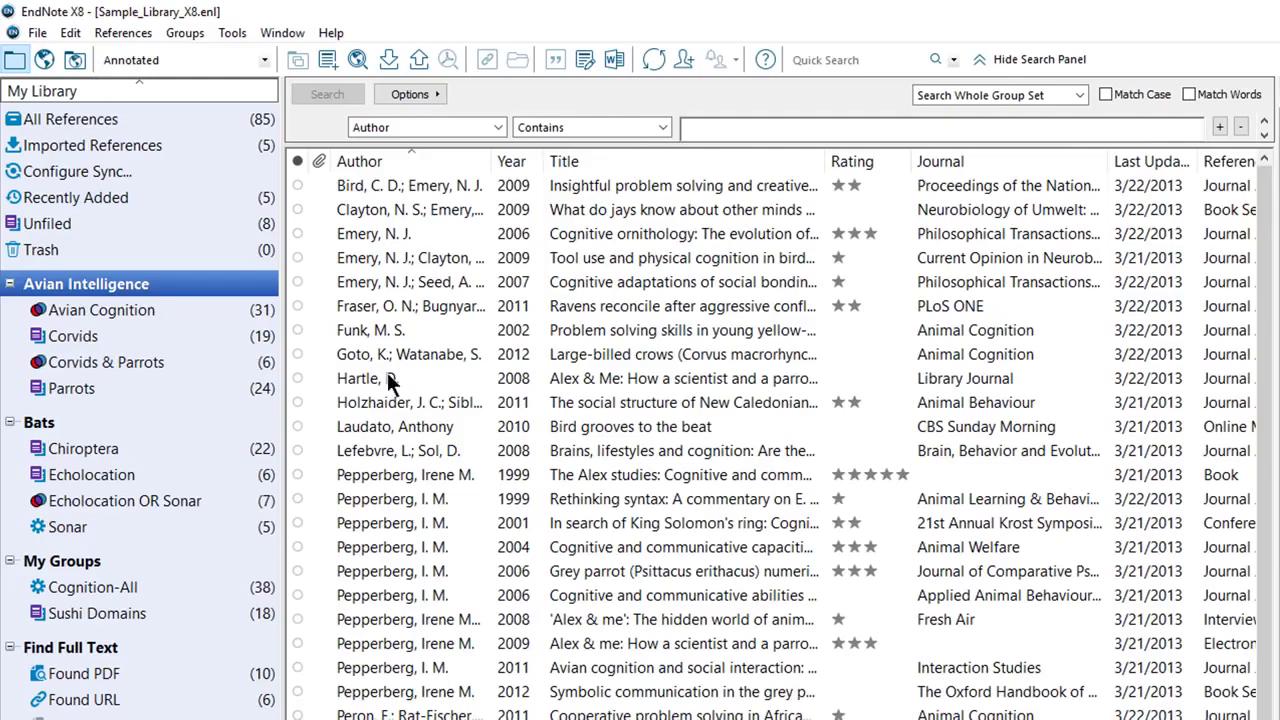
left_click(418, 427)
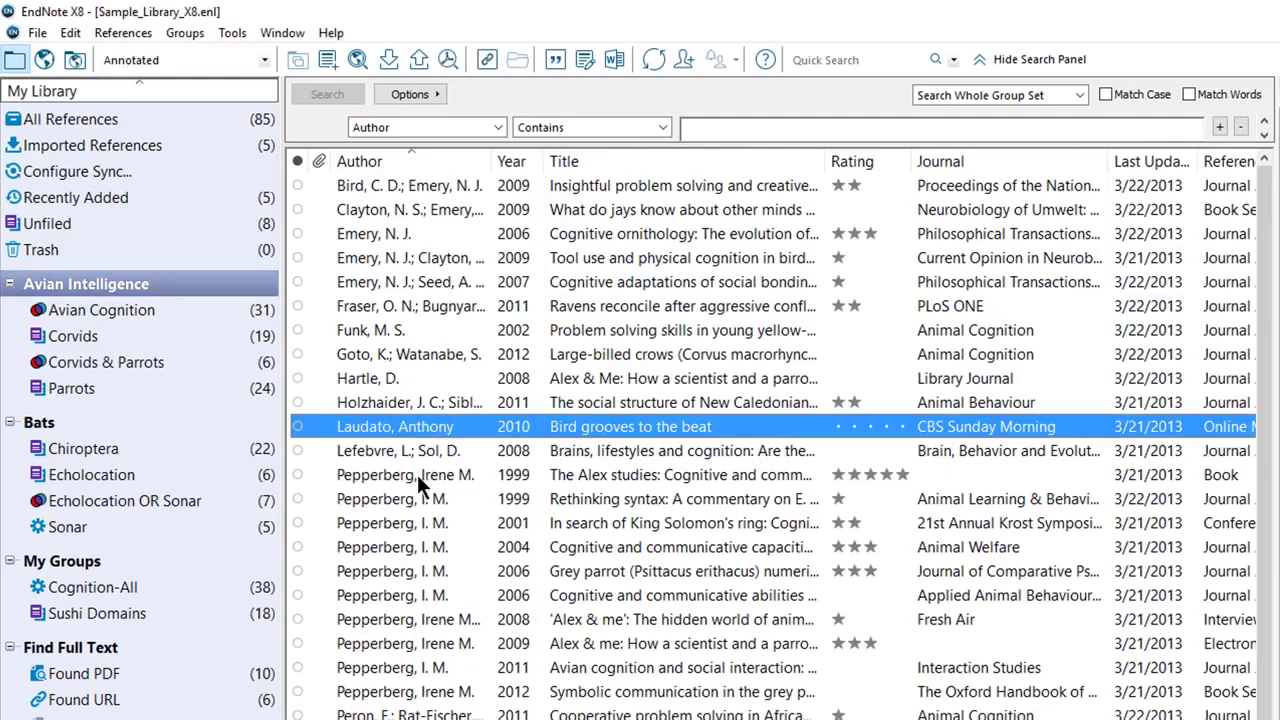
left_click(417, 475, "ctrl")
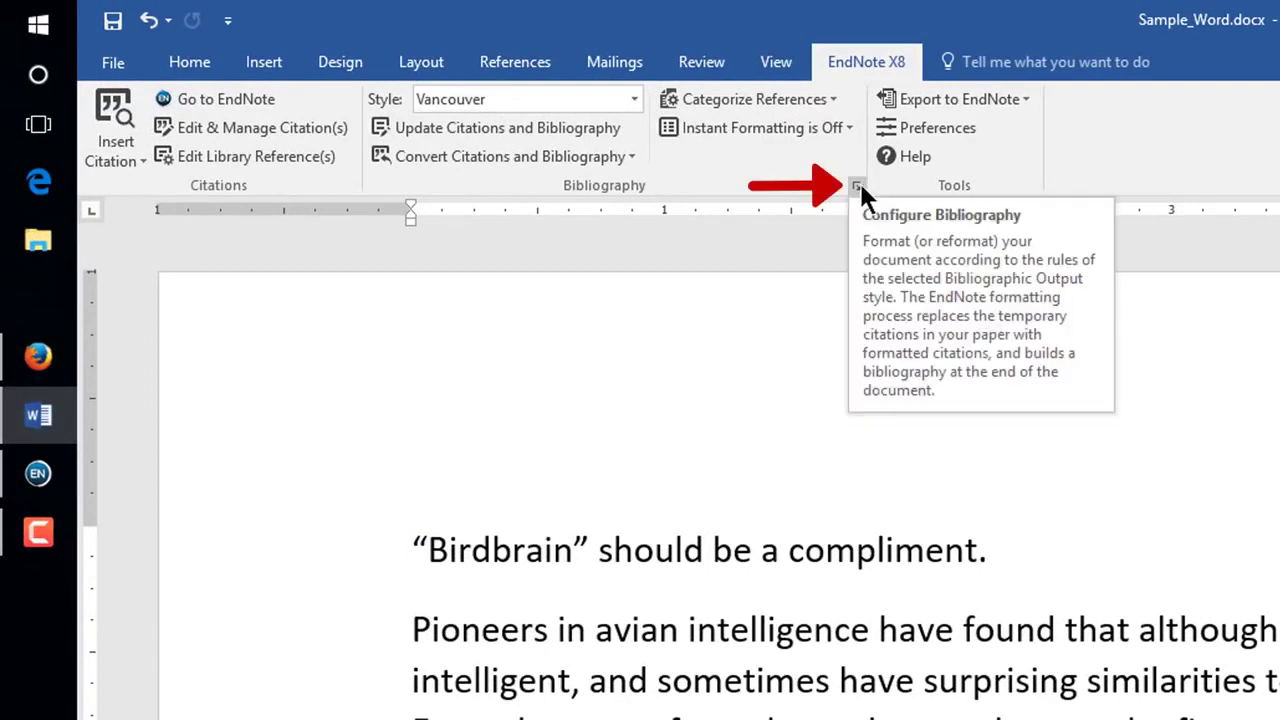
Configure the bibliography of Sample_Word.docx to use the APA 6th output style
left_click(857, 186)
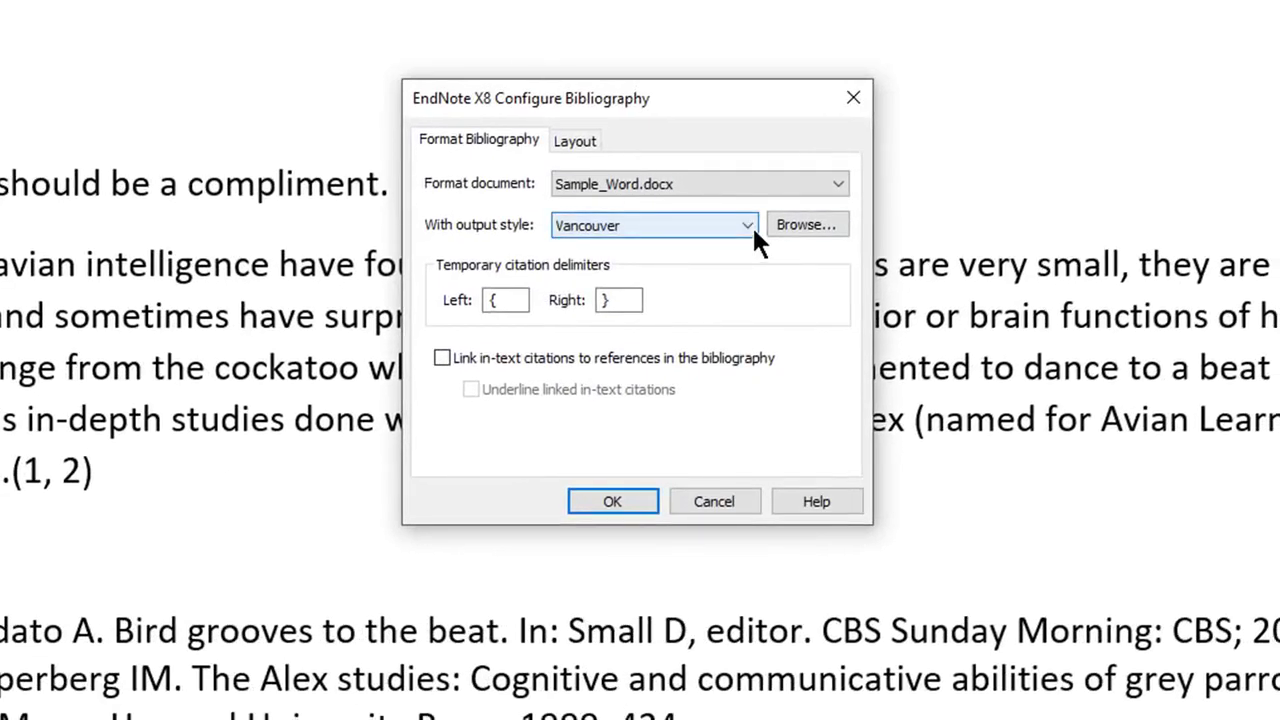
left_click(754, 230)
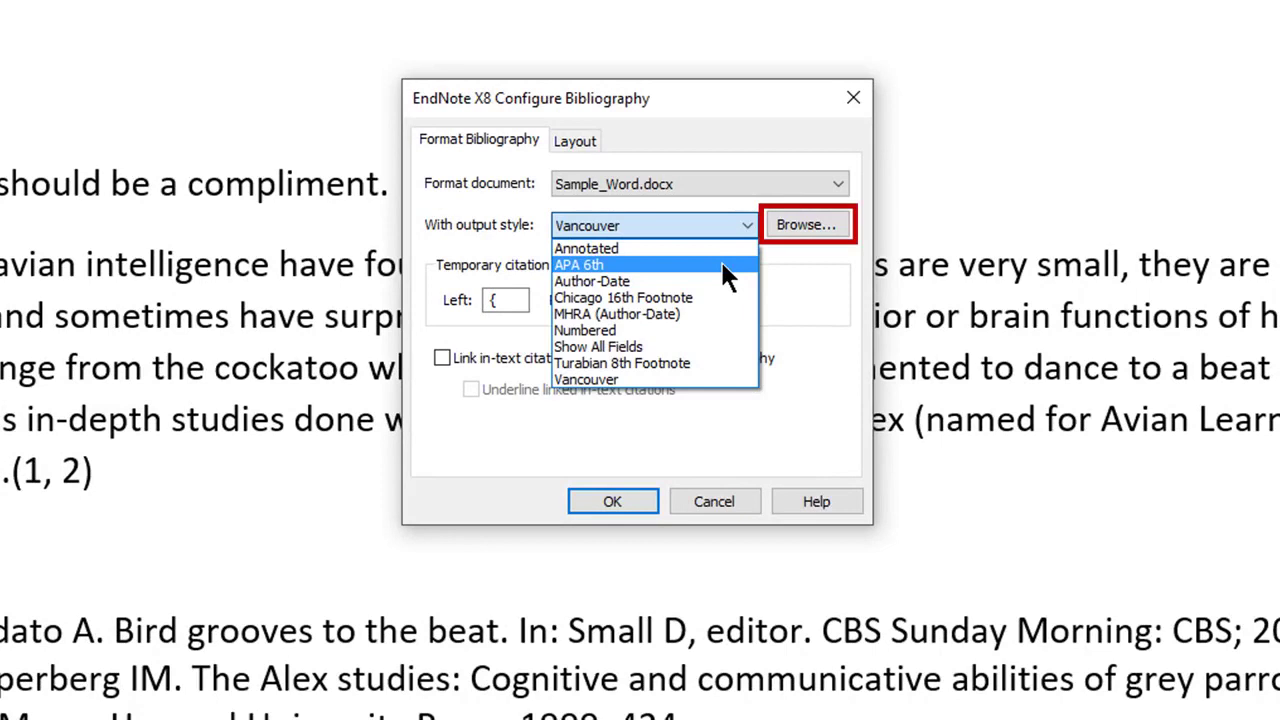
left_click(724, 265)
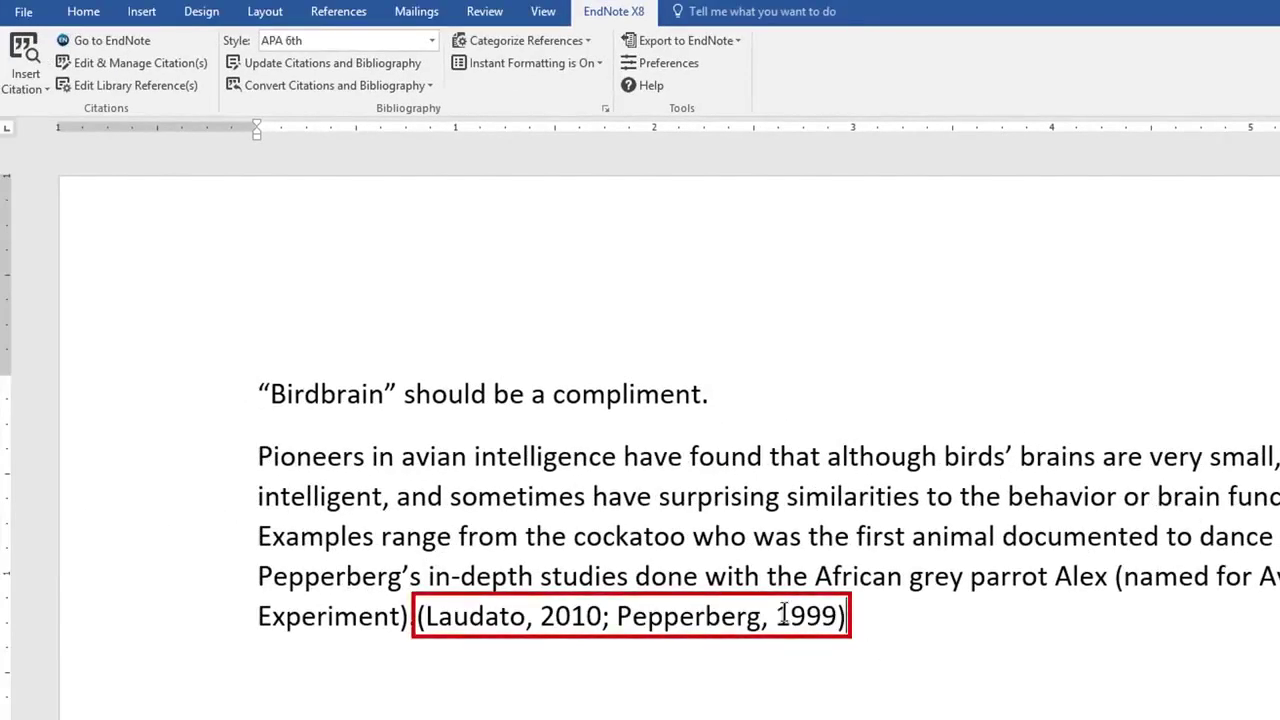
Edit the in-text citation group, adding page 42 to the 1999 citation of "The Alex studies"
left_click(750, 618)
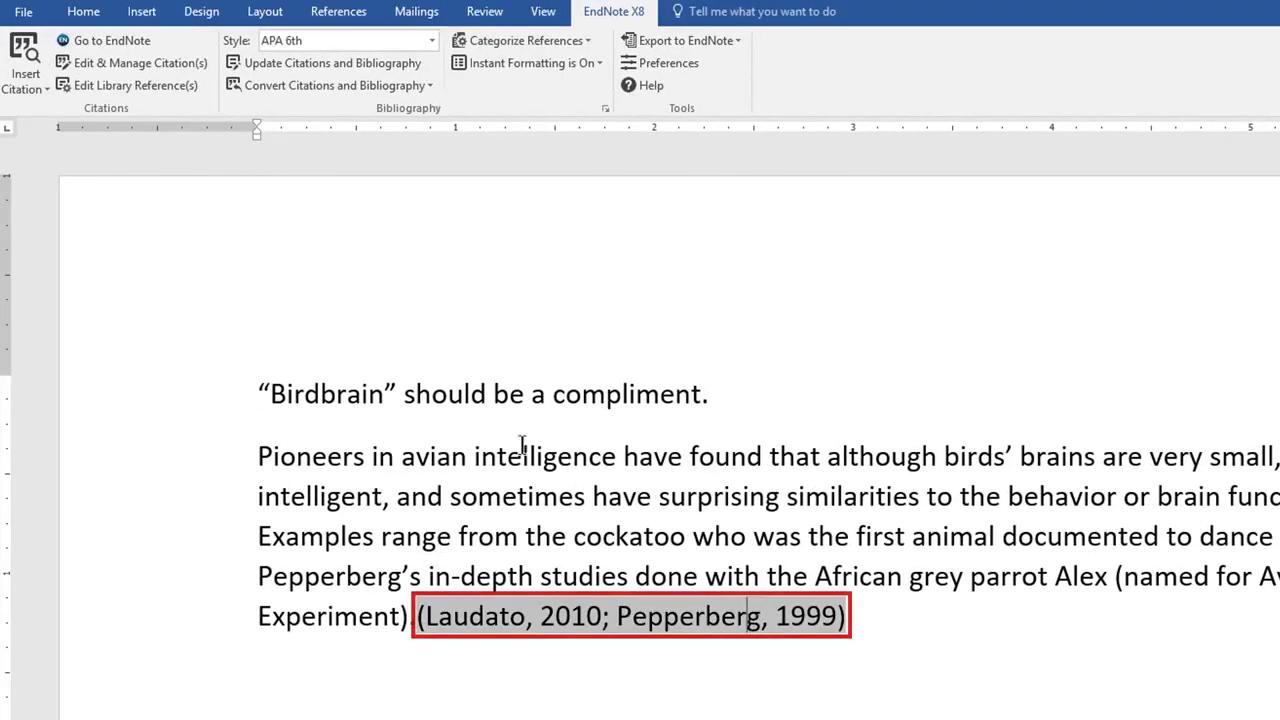
left_click(139, 58)
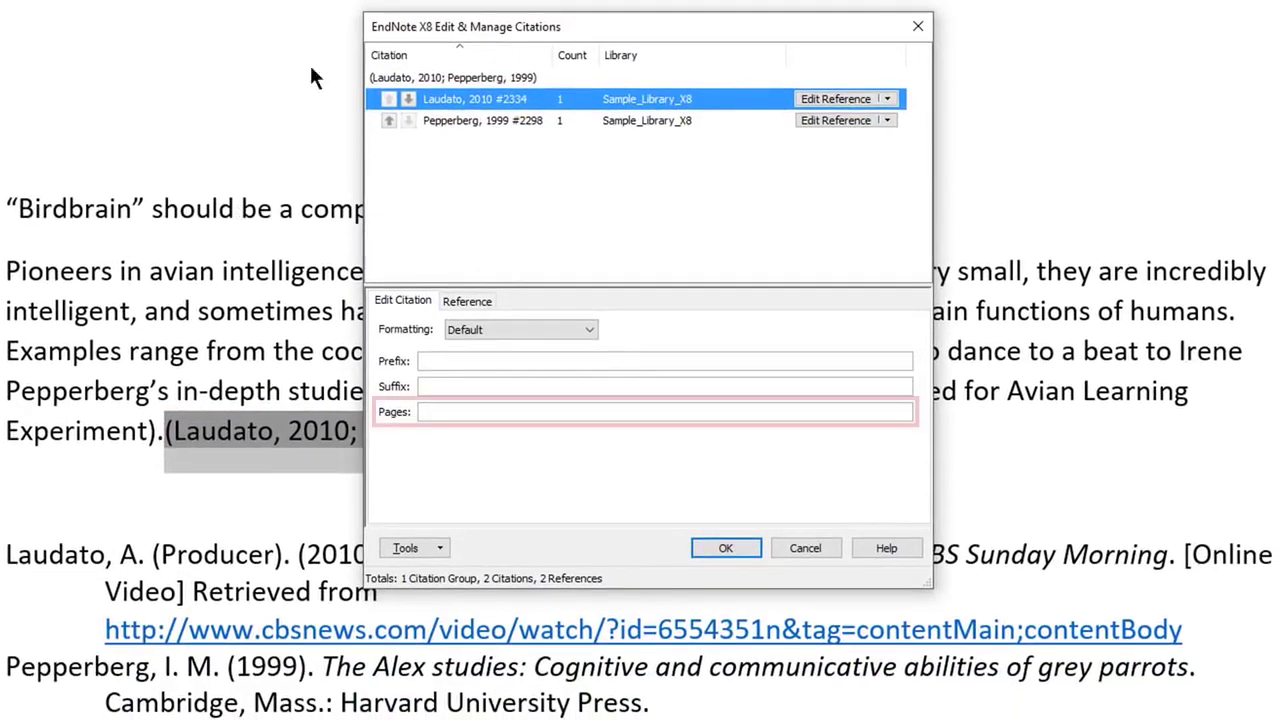
left_click(428, 114)
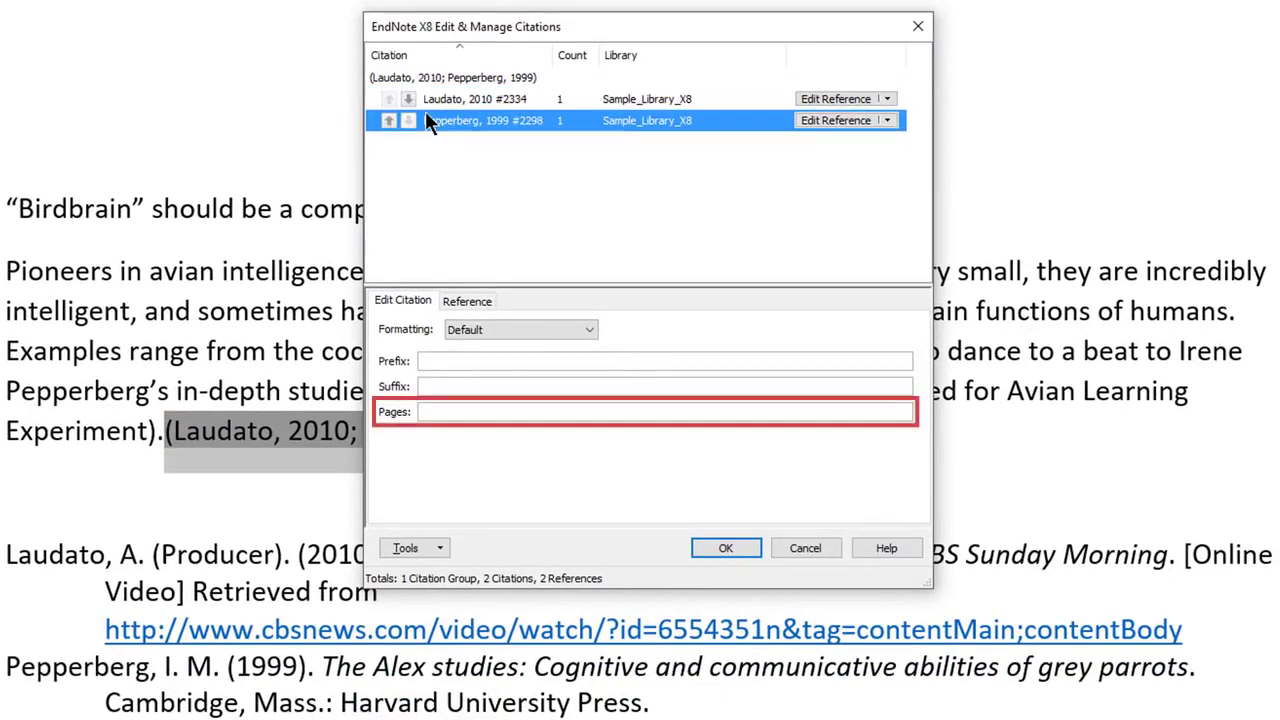
left_click(489, 412)
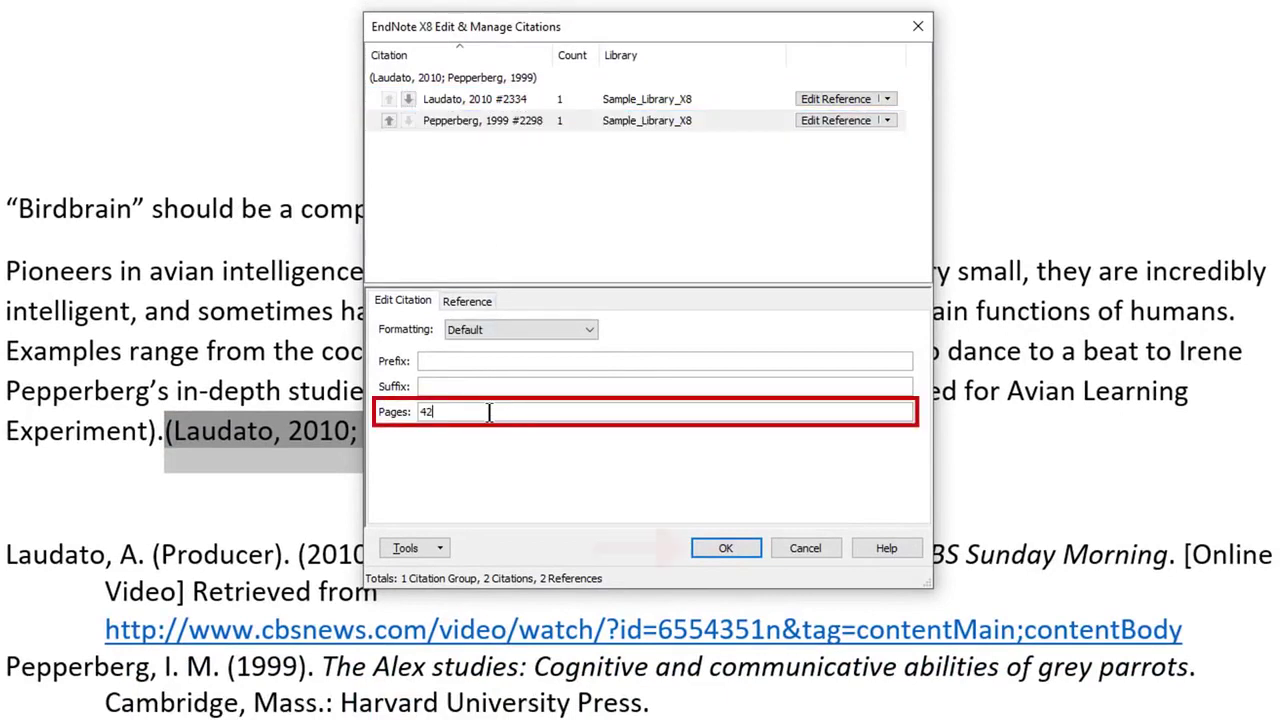
left_click(726, 552)
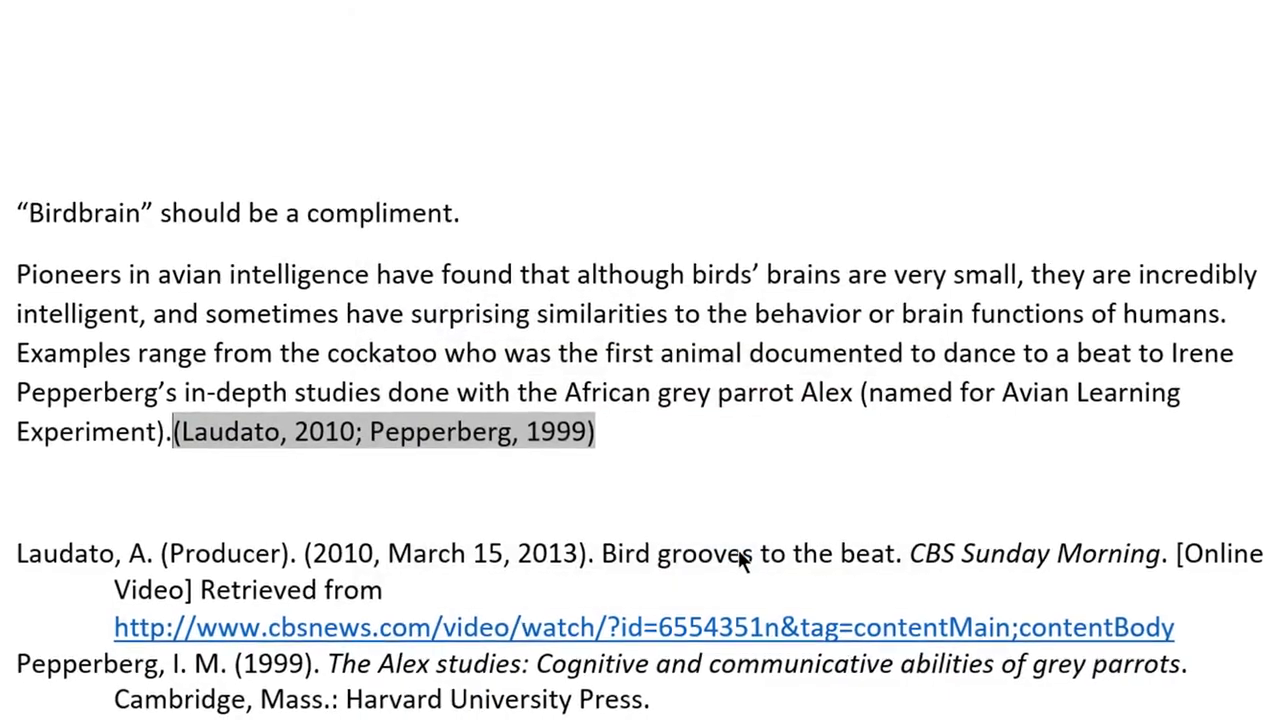